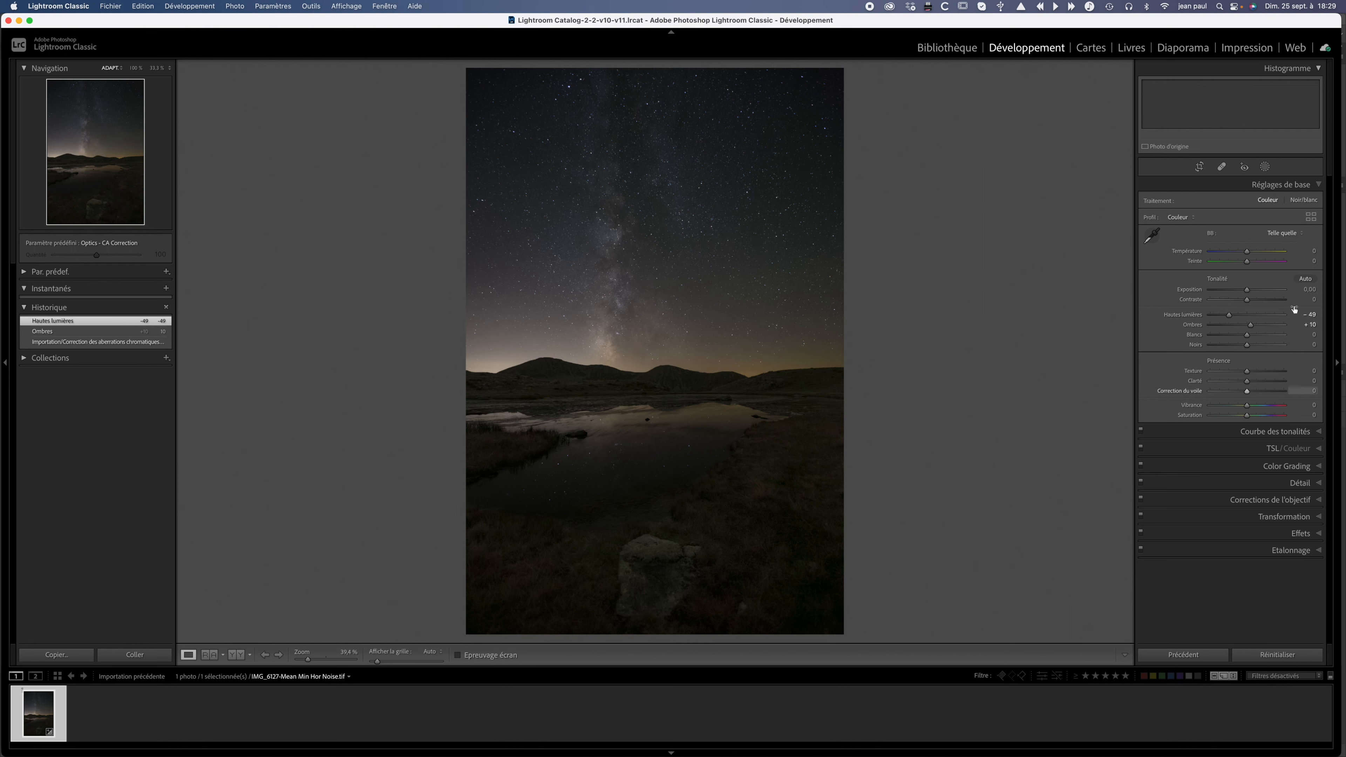
Set the photo's whites to +30 and clarity to +12 in the basic adjustments.
{"action": "left_click_drag", "start_coordinate": [1246, 333], "coordinate": [1259, 334]}
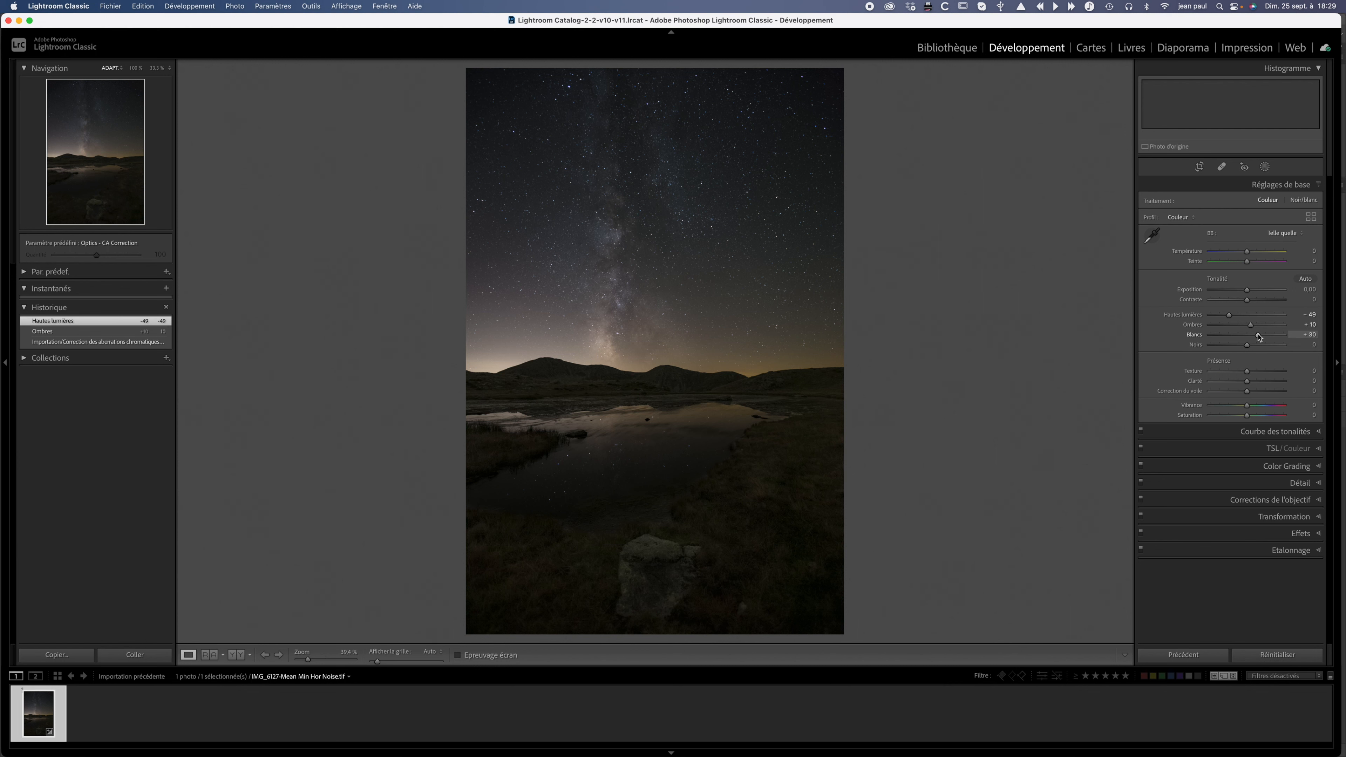
{"action": "left_click_drag", "start_coordinate": [1259, 336], "coordinate": [1259, 335]}
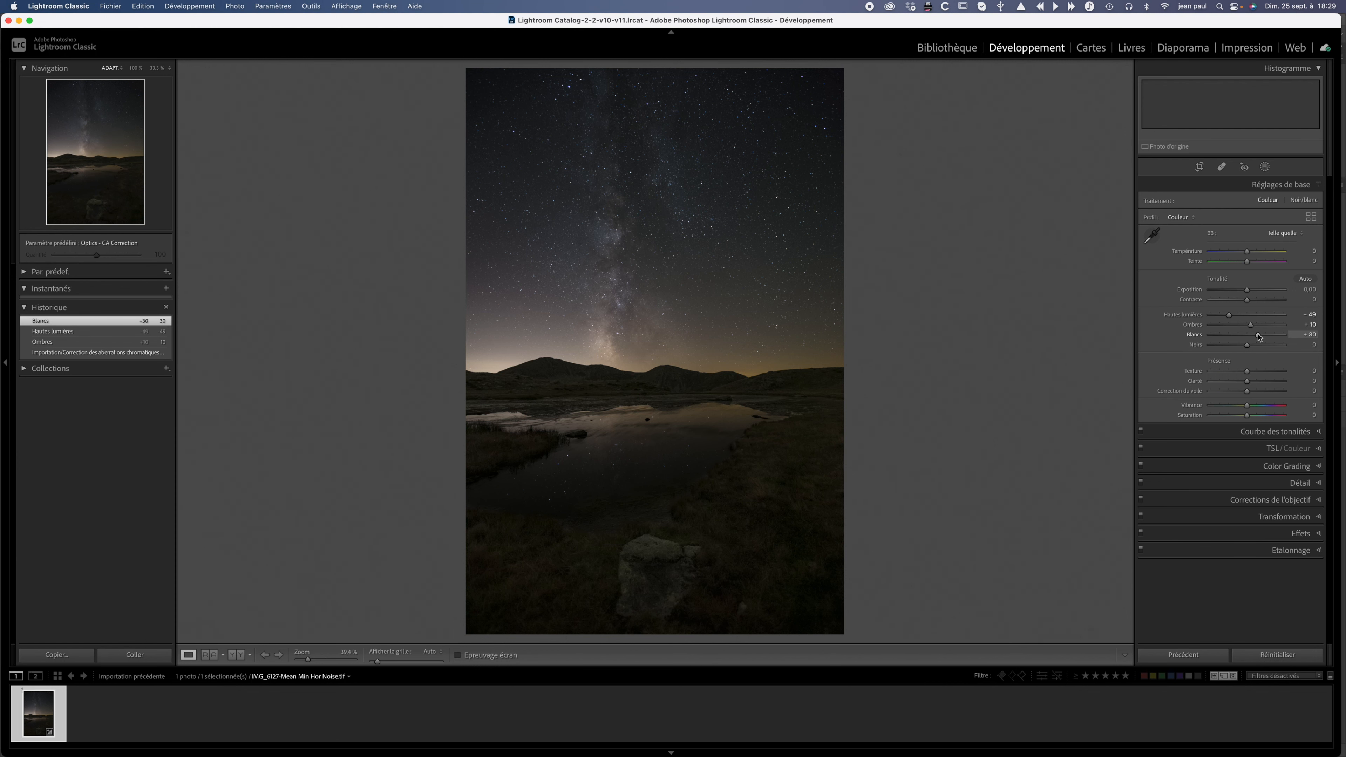
{"action": "left_click_drag", "start_coordinate": [1246, 381], "coordinate": [1251, 383]}
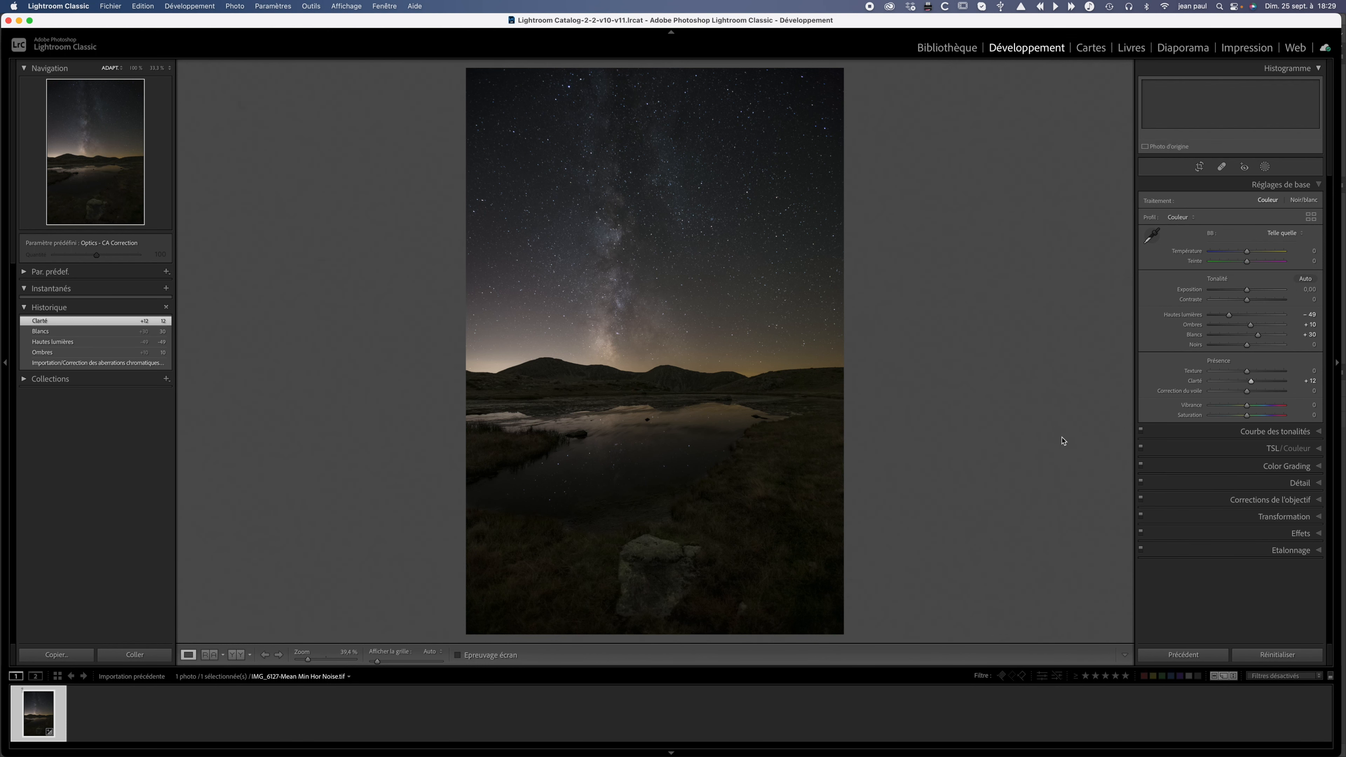
Create a brush mask and paint it over the dark grassy foreground, including the rock and the right bank.
{"action": "left_click", "coordinate": [1265, 167]}
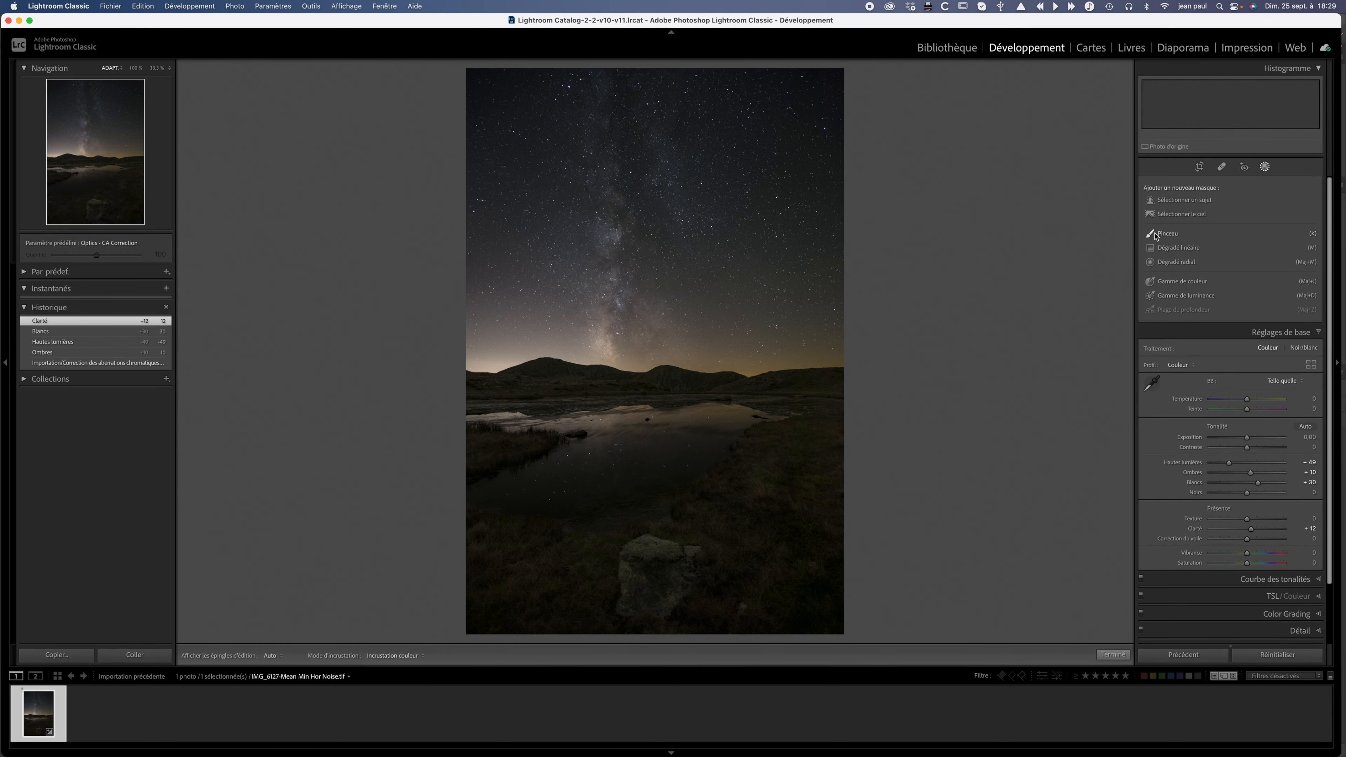
{"action": "left_click", "coordinate": [1166, 233]}
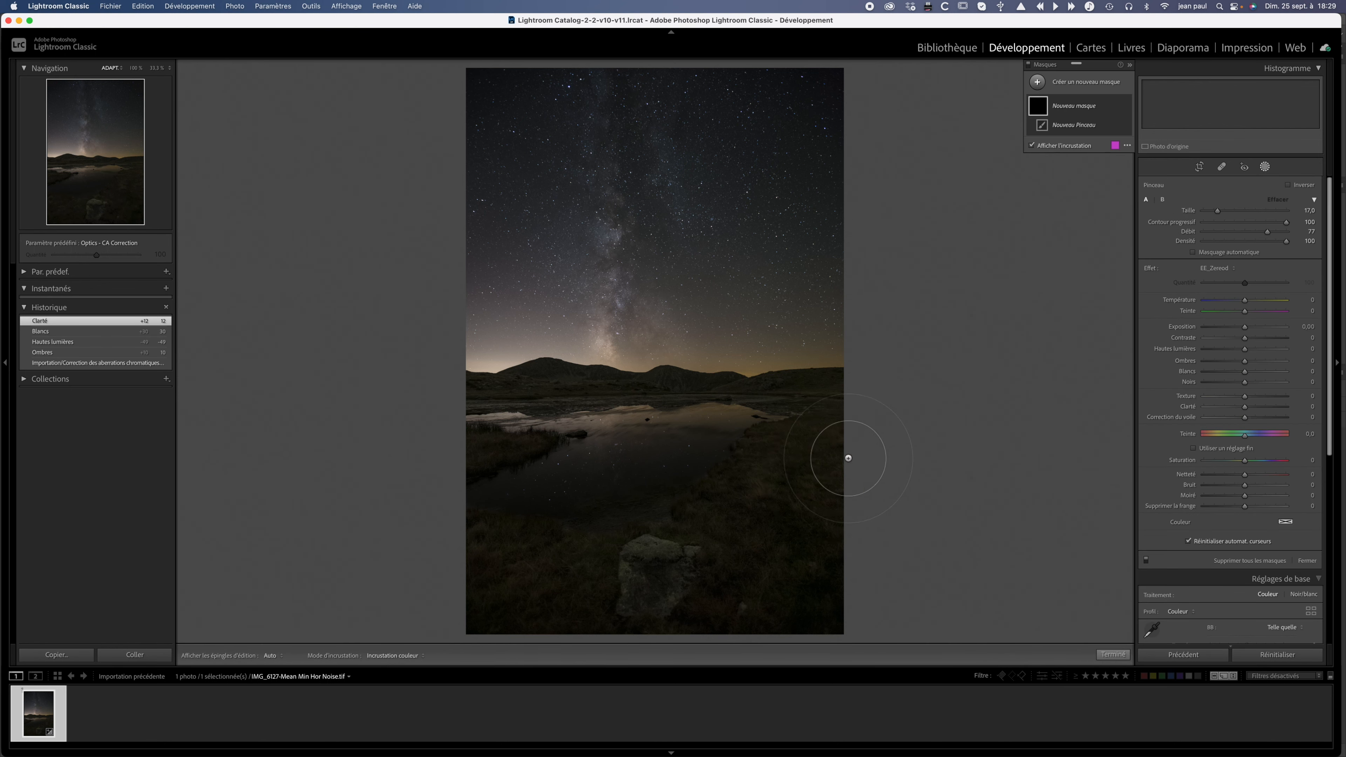
{"action": "mouse_move", "coordinate": [851, 439]}
{"action": "left_mouse_down"}
{"action": "mouse_move", "coordinate": [772, 517]}
{"action": "mouse_move", "coordinate": [651, 571]}
{"action": "mouse_move", "coordinate": [451, 564]}
{"action": "mouse_move", "coordinate": [721, 610]}
{"action": "mouse_move", "coordinate": [802, 570]}
{"action": "mouse_move", "coordinate": [481, 595]}
{"action": "mouse_move", "coordinate": [944, 609]}
{"action": "mouse_move", "coordinate": [812, 541]}
{"action": "mouse_move", "coordinate": [603, 589]}
{"action": "left_mouse_up"}
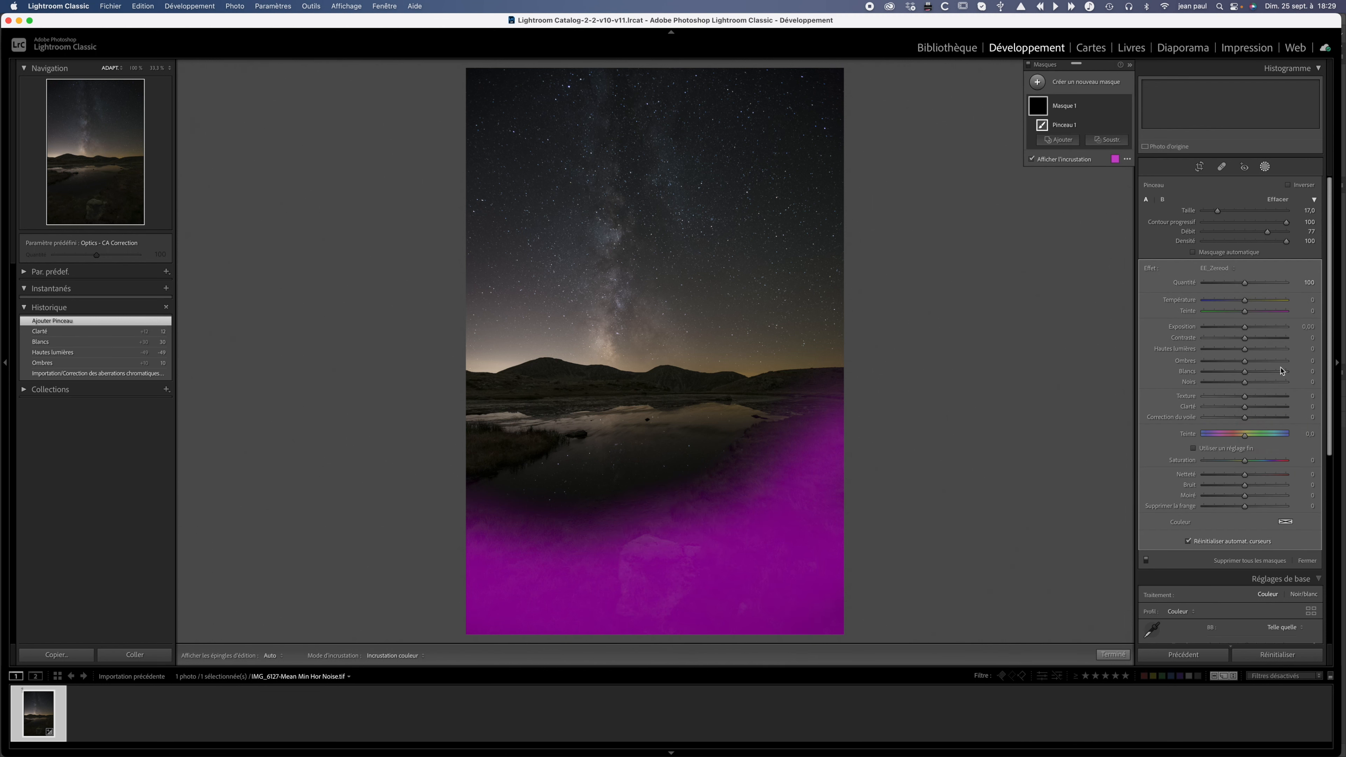
Set the foreground brush mask's contrast to -18, shadows to -34 and blacks to 2, and compare the photo with masks off and on.
{"action": "key", "text": "o"}
{"action": "left_click_drag", "start_coordinate": [1243, 328], "coordinate": [1244, 328]}
{"action": "double_click", "coordinate": [1244, 327]}
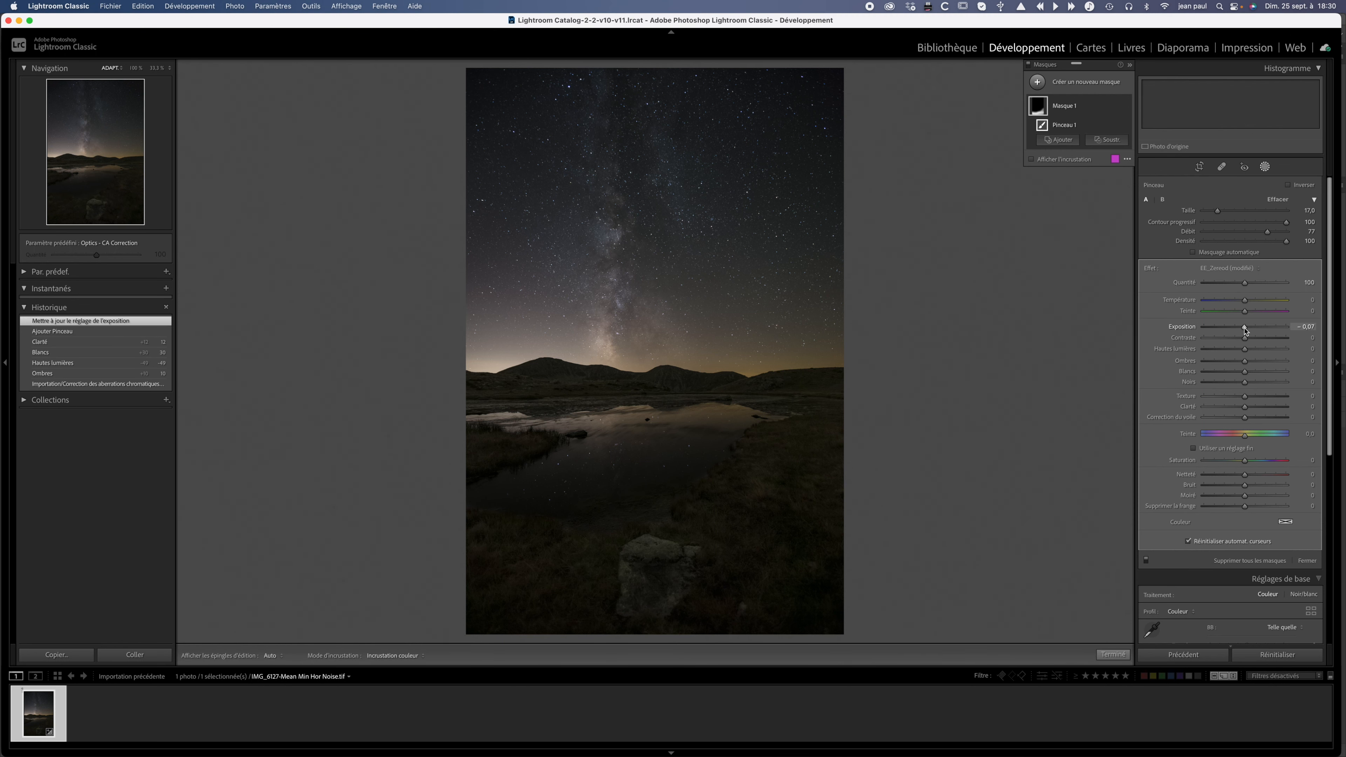
{"action": "key", "text": "o"}
{"action": "mouse_move", "coordinate": [1242, 361]}
{"action": "left_mouse_down"}
{"action": "mouse_move", "coordinate": [1230, 362]}
{"action": "mouse_move", "coordinate": [1237, 340]}
{"action": "left_mouse_up"}
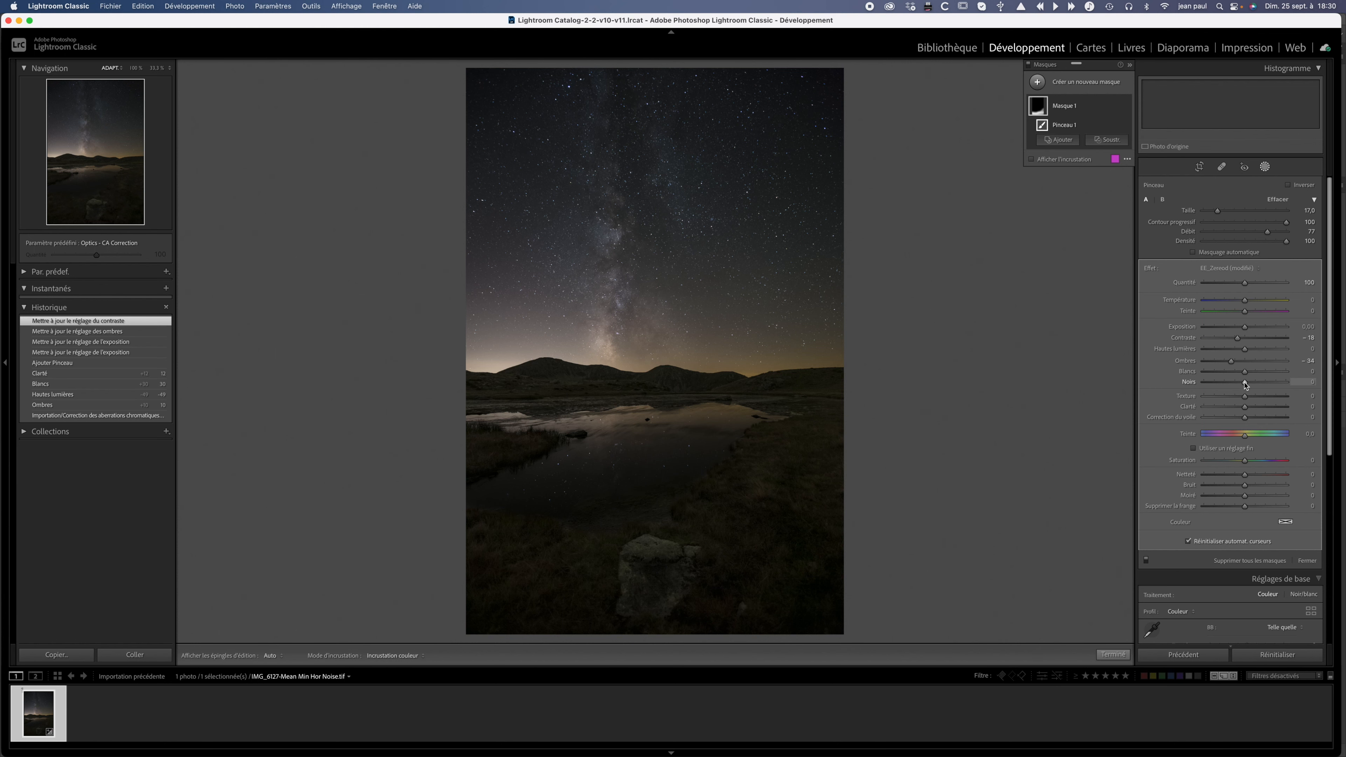
{"action": "left_click_drag", "start_coordinate": [1245, 386], "coordinate": [1247, 386]}
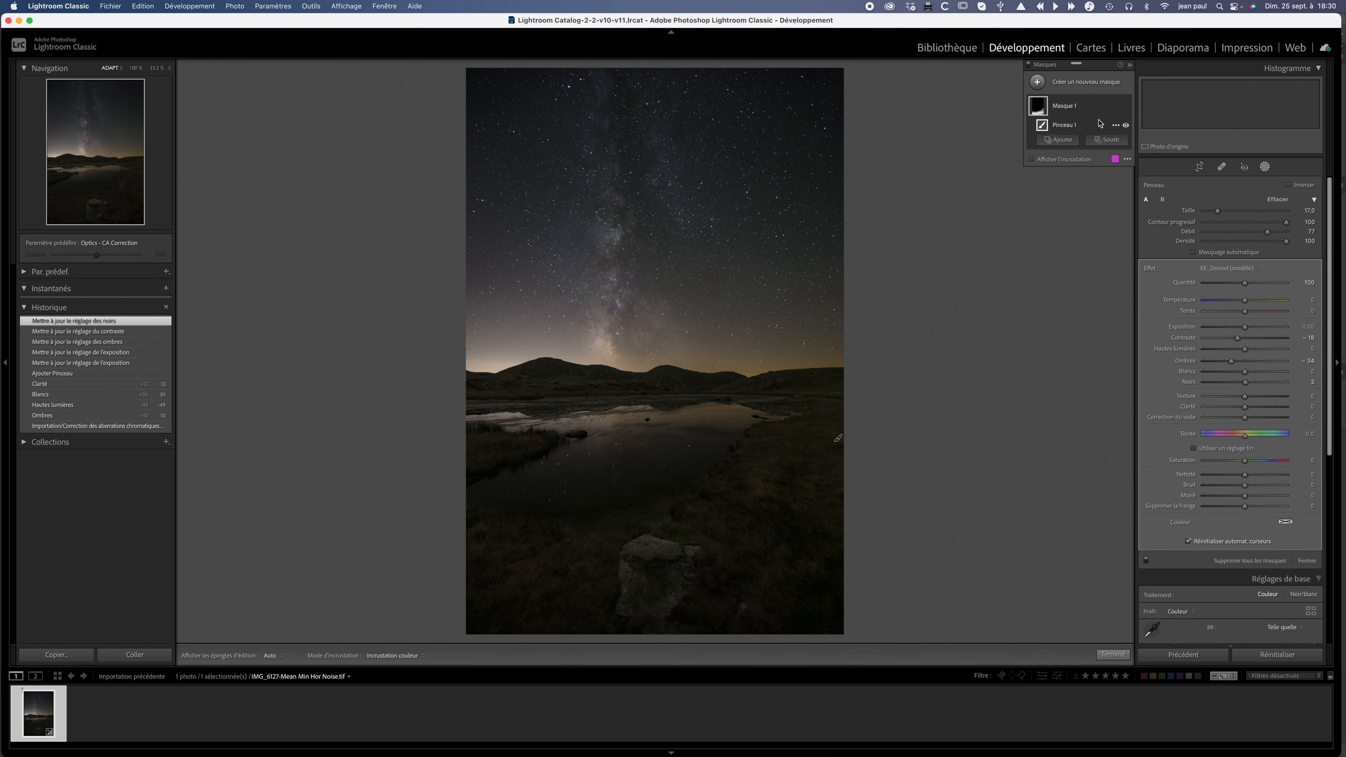
{"action": "left_click", "coordinate": [1028, 64]}
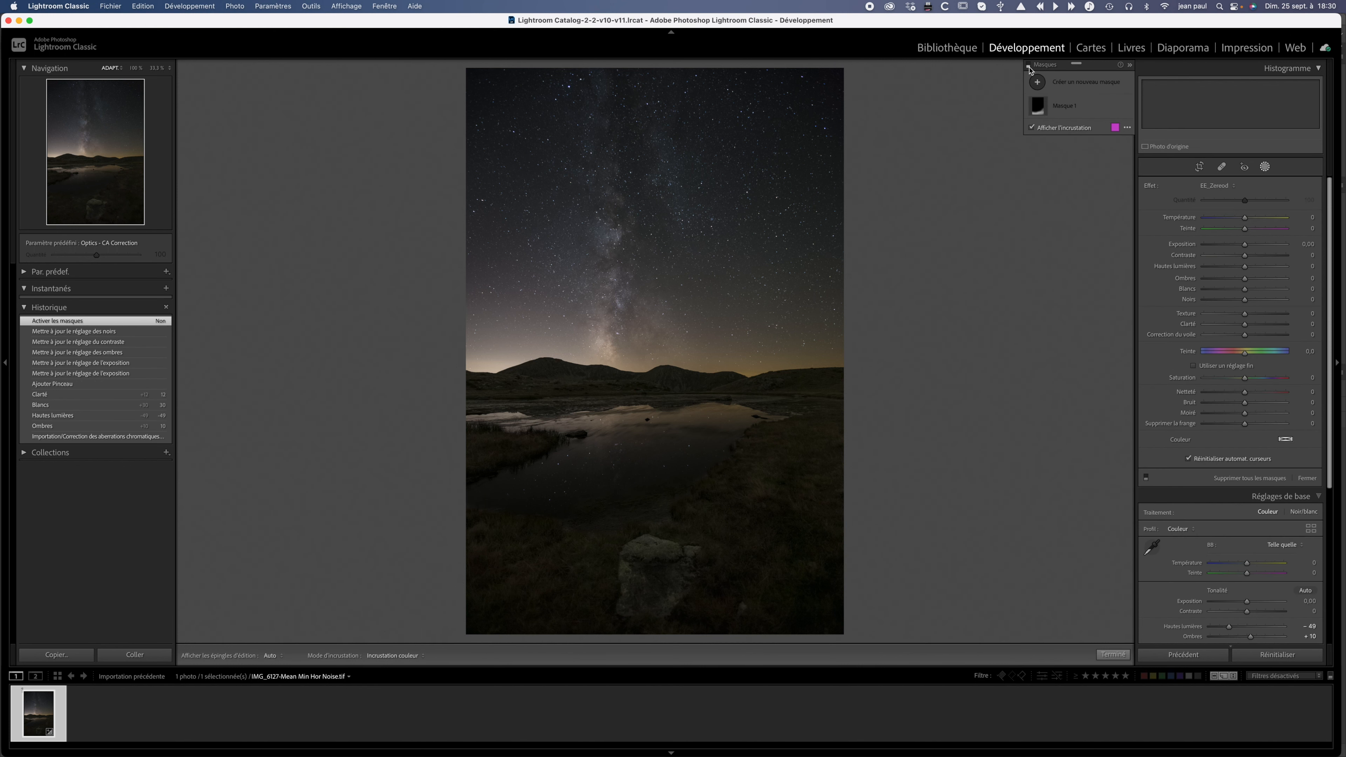
{"action": "left_click", "coordinate": [1028, 64]}
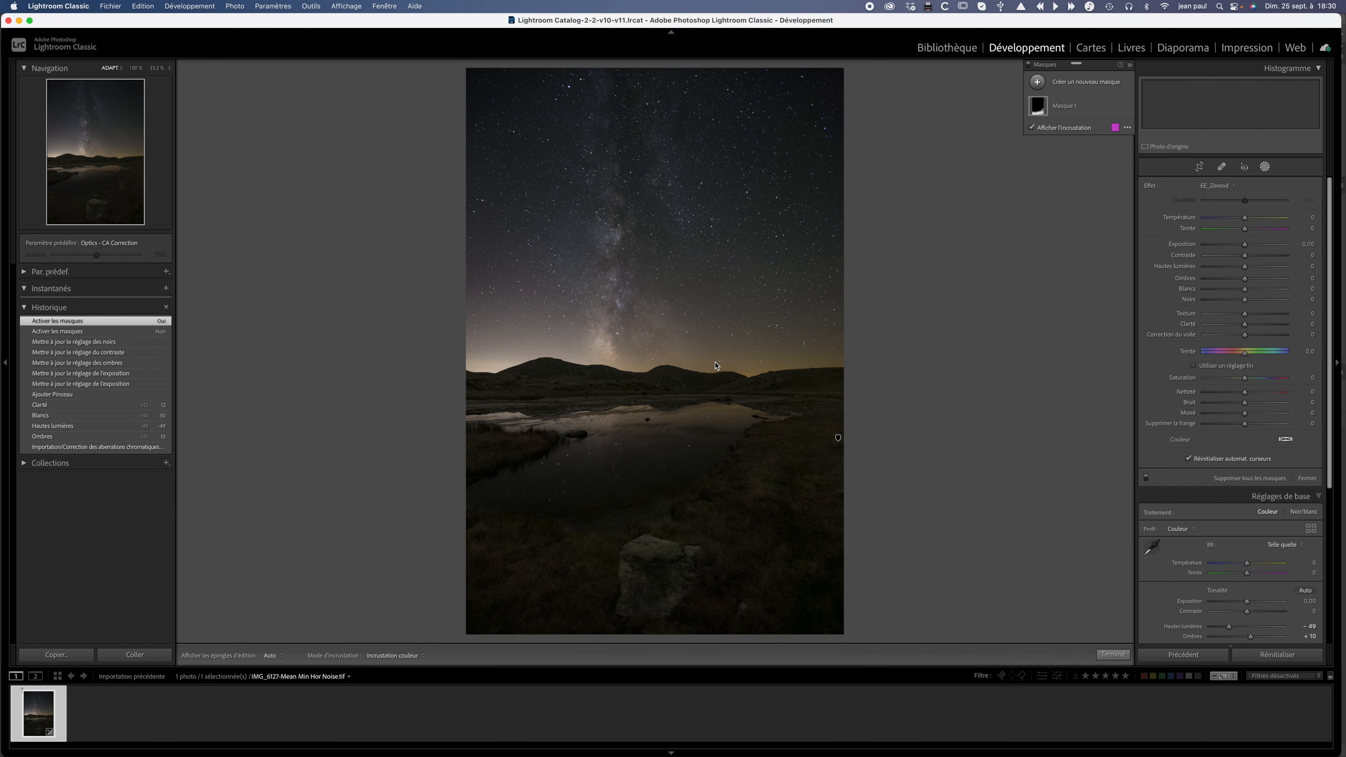
Add a radial gradient mask as a wide, flat ellipse centred over the hills and the lake's far shore.
{"action": "left_click", "coordinate": [1037, 83]}
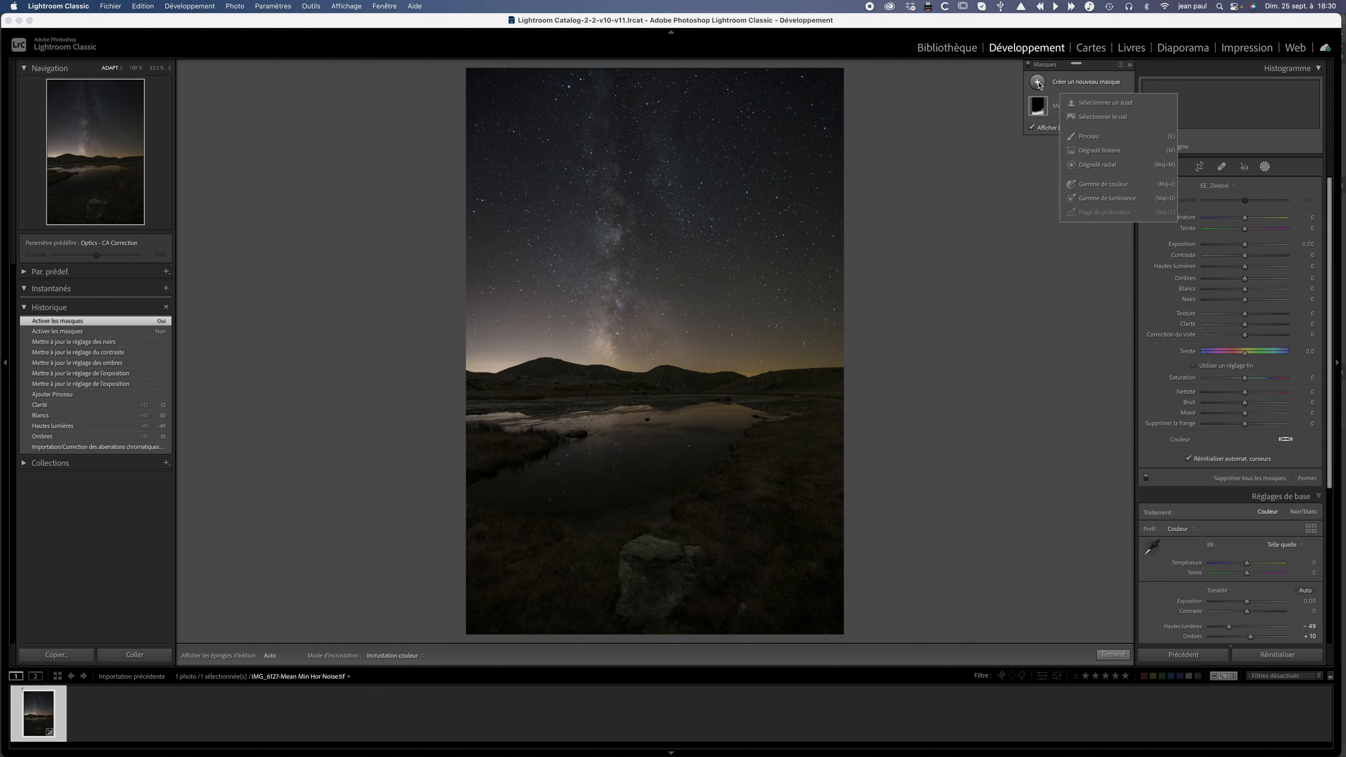
{"action": "left_click", "coordinate": [1085, 165]}
{"action": "left_click_drag", "start_coordinate": [598, 389], "coordinate": [1022, 472]}
{"action": "left_click_drag", "start_coordinate": [600, 387], "coordinate": [638, 385]}
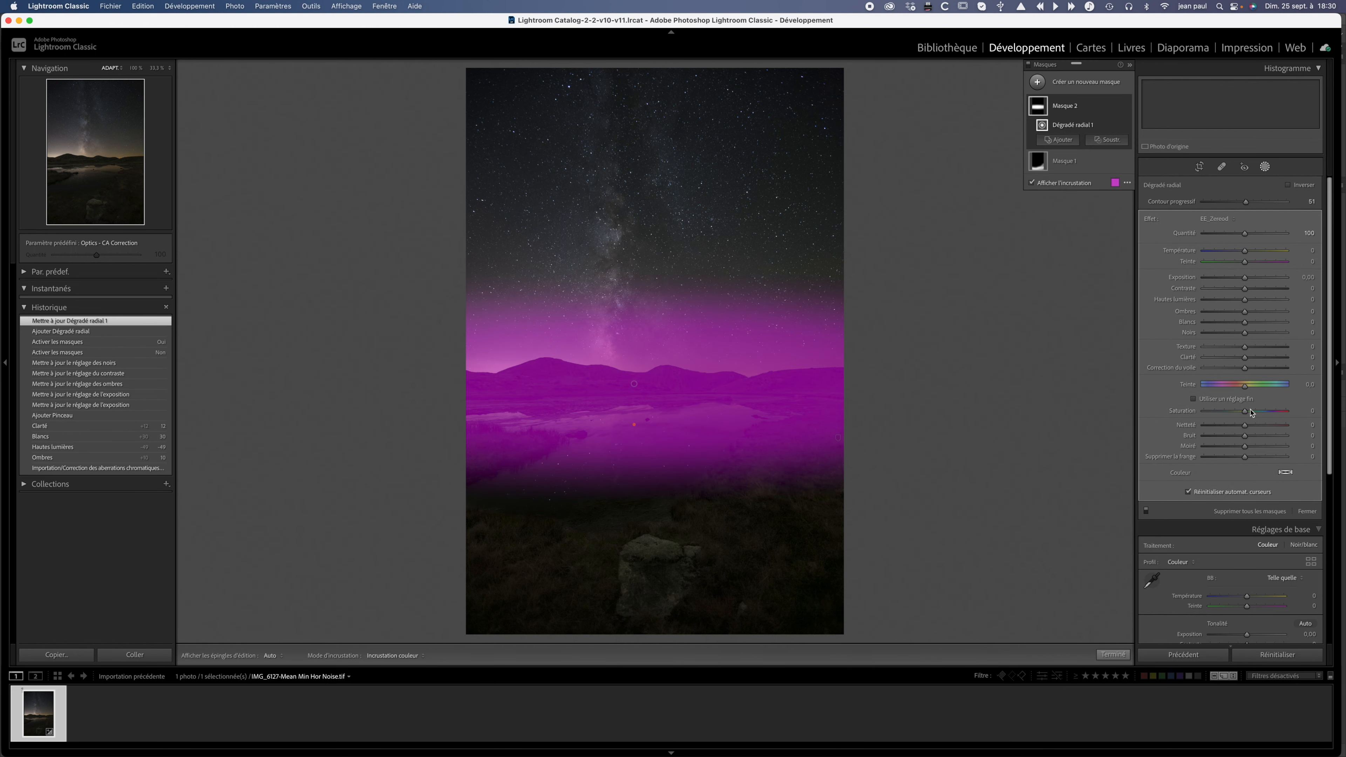
Set the radial gradient mask's clarity to 12, highlights to 8 and sharpness to 2.
{"action": "left_click_drag", "start_coordinate": [1249, 359], "coordinate": [1249, 358]}
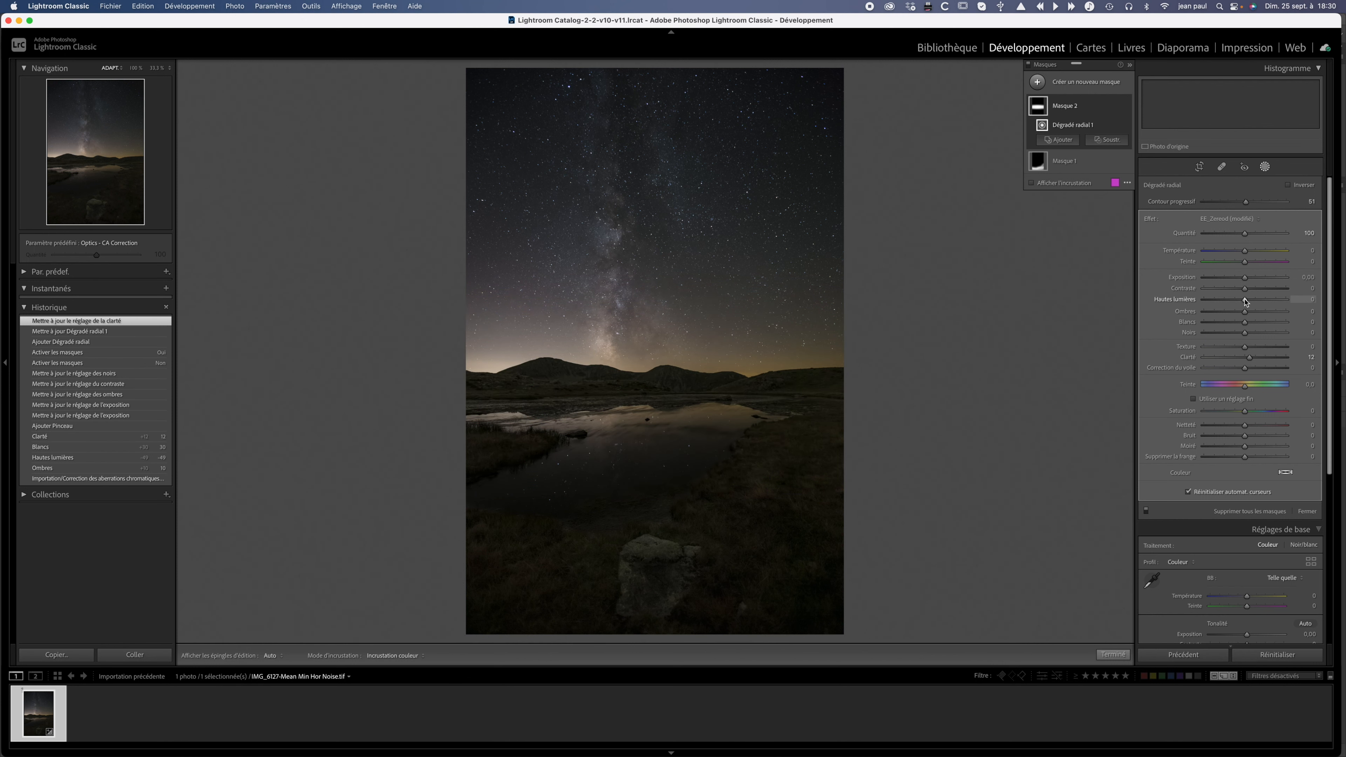
{"action": "left_click_drag", "start_coordinate": [1244, 298], "coordinate": [1246, 300]}
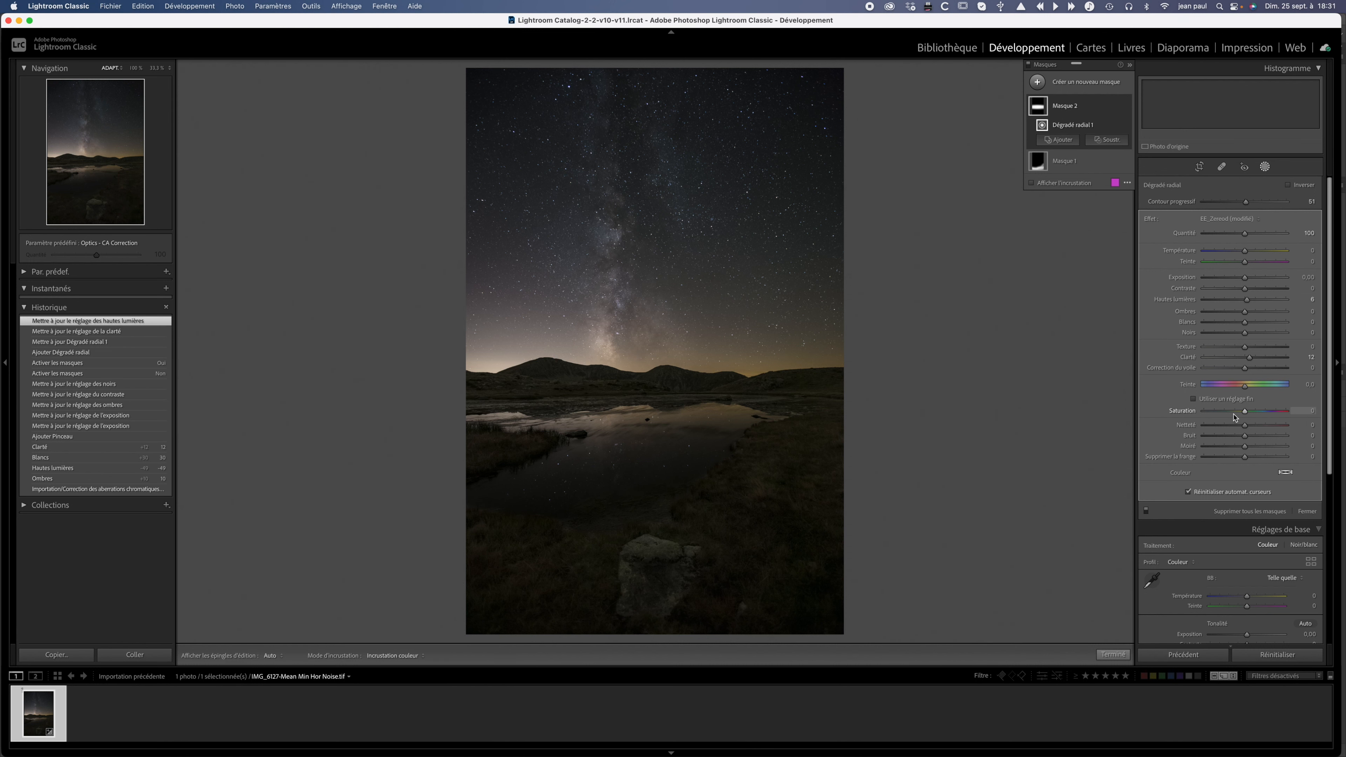
{"action": "left_click_drag", "start_coordinate": [1245, 427], "coordinate": [1246, 428]}
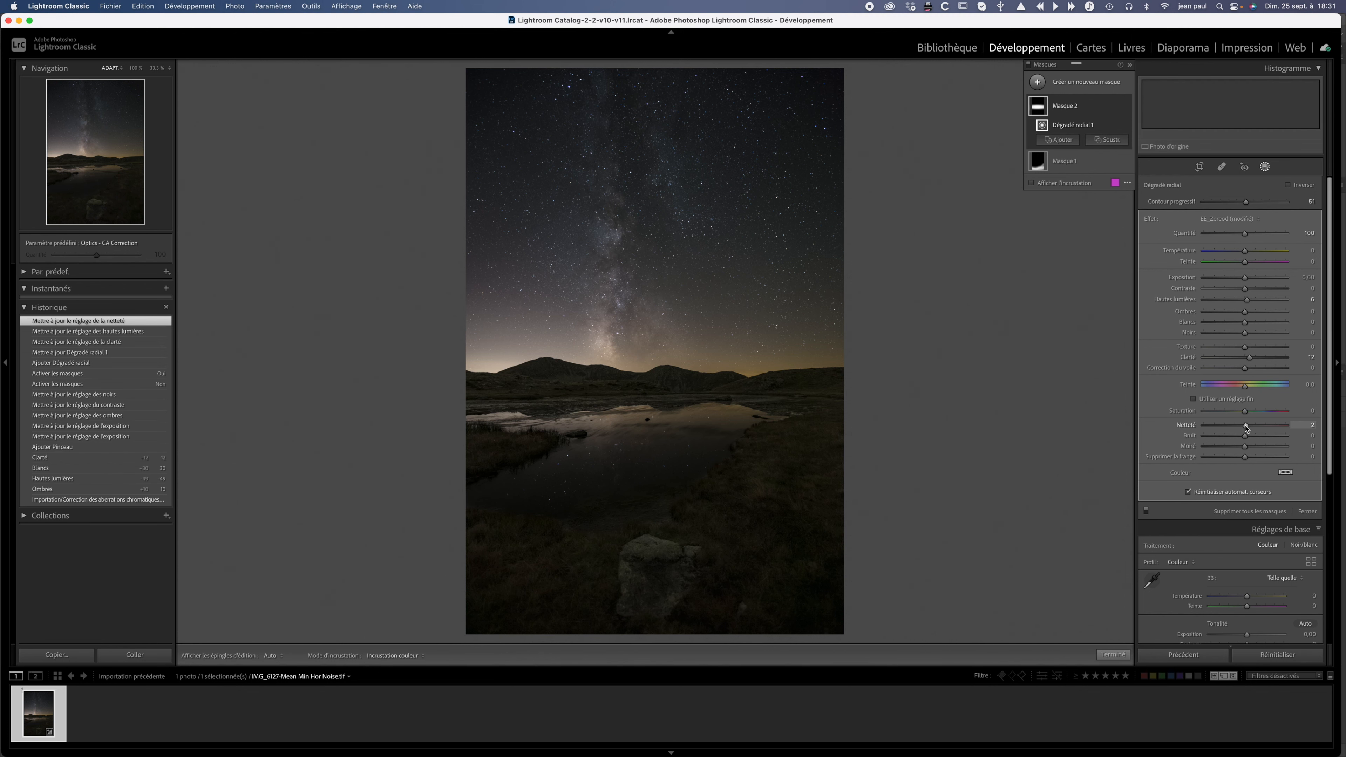
Compare the photo with and without the radial gradient mask by switching its visibility.
{"action": "left_click", "coordinate": [1126, 107]}
{"action": "left_click", "coordinate": [1126, 107]}
{"action": "left_click", "coordinate": [1126, 108]}
{"action": "left_click", "coordinate": [1126, 108]}
{"action": "left_click", "coordinate": [1126, 108]}
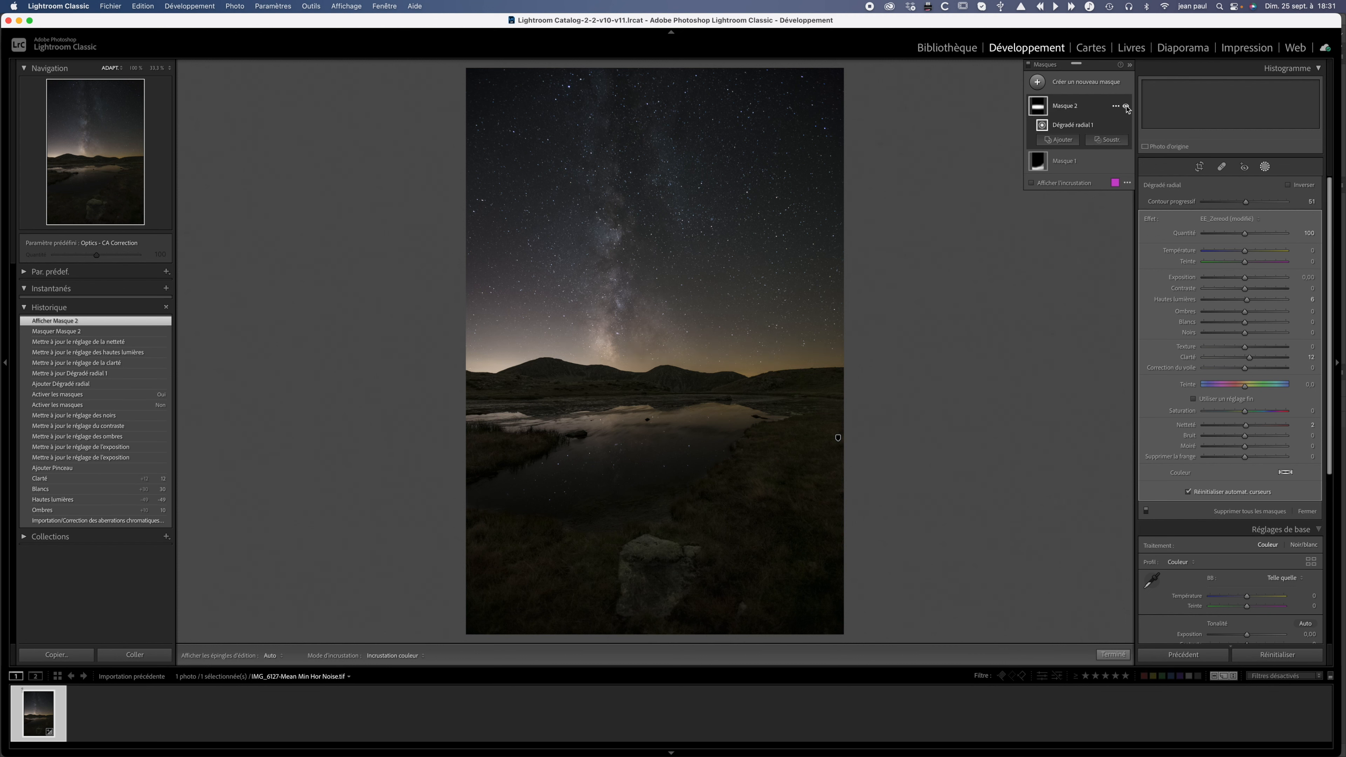
{"action": "left_click", "coordinate": [1126, 109]}
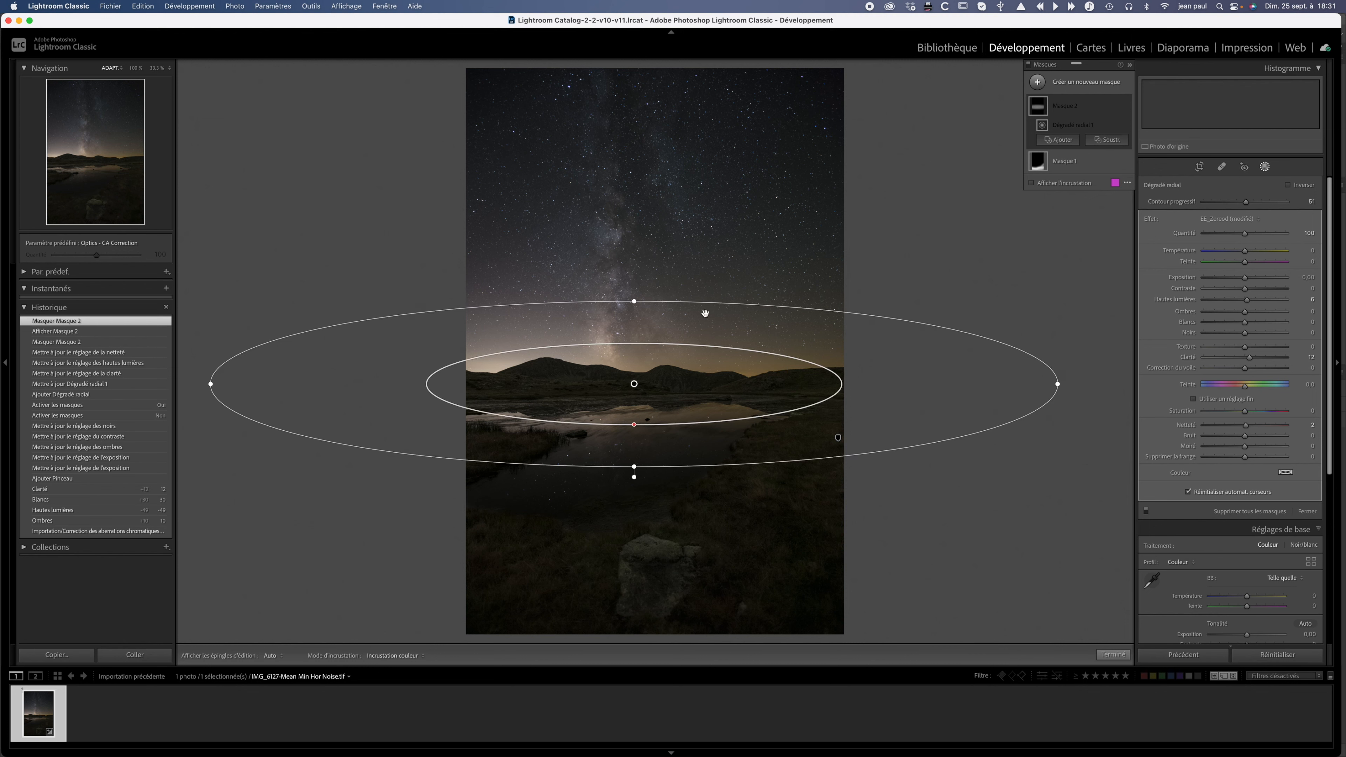
Move the radial gradient slightly lower over the lake, check its effect with the mask hidden and shown, and exit masking with it shown.
{"action": "left_click_drag", "start_coordinate": [635, 383], "coordinate": [640, 400]}
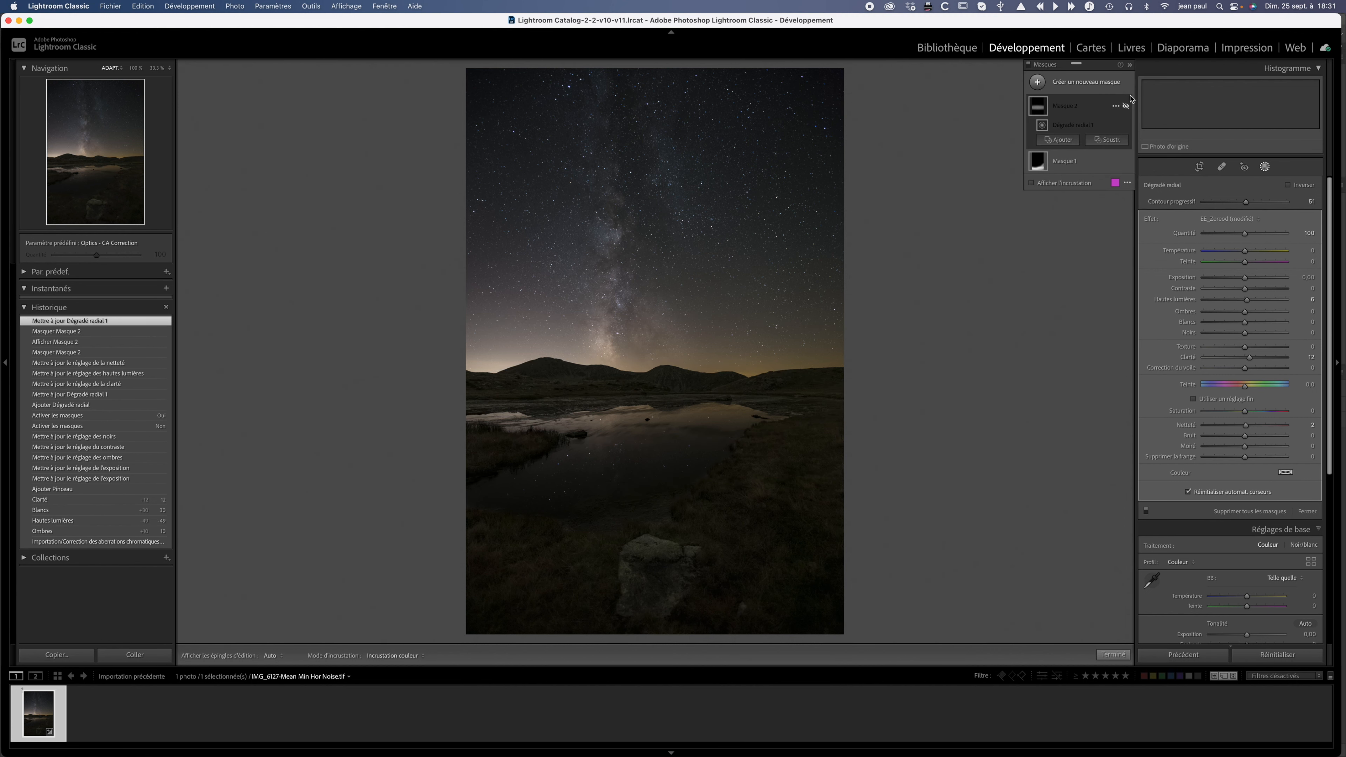
{"action": "left_click", "coordinate": [1125, 107]}
{"action": "left_click", "coordinate": [1125, 106]}
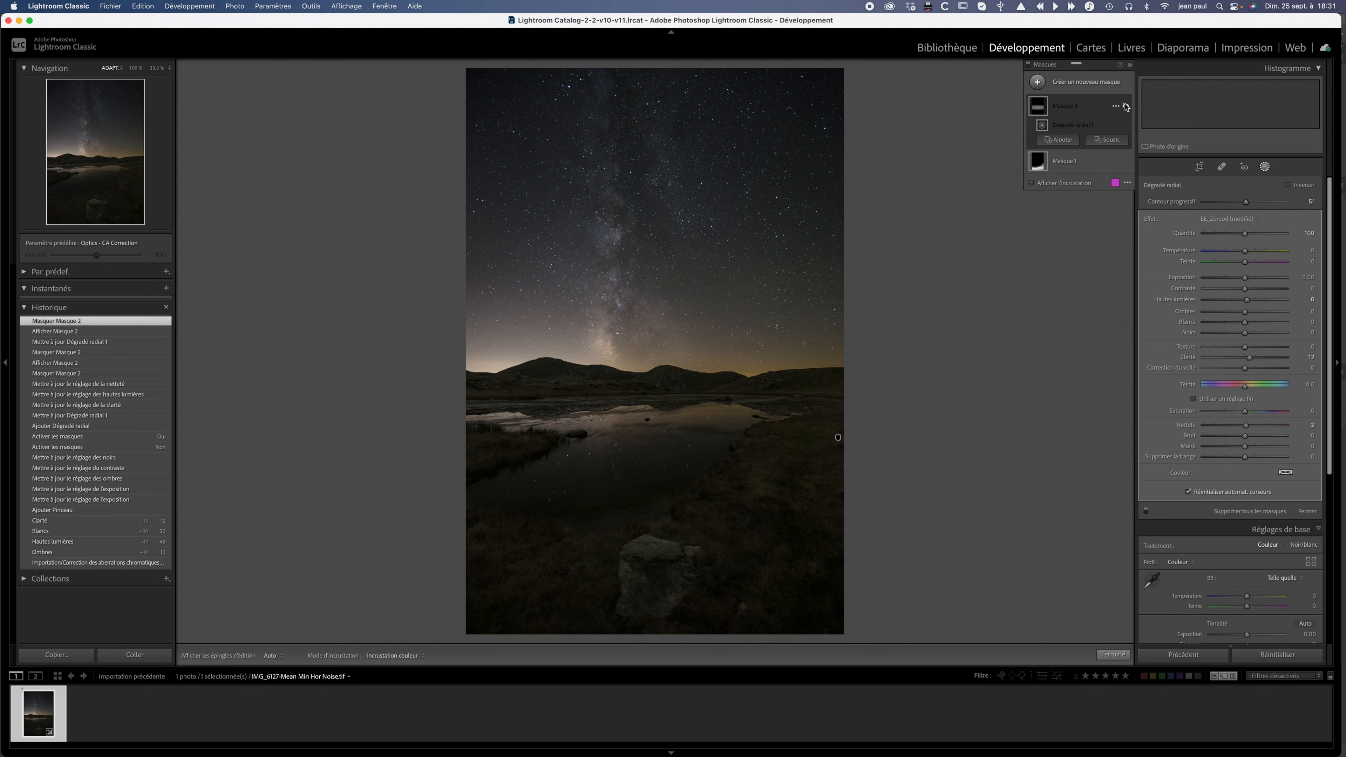
{"action": "left_click", "coordinate": [1125, 107]}
{"action": "left_click", "coordinate": [1126, 107]}
{"action": "left_click", "coordinate": [1125, 106]}
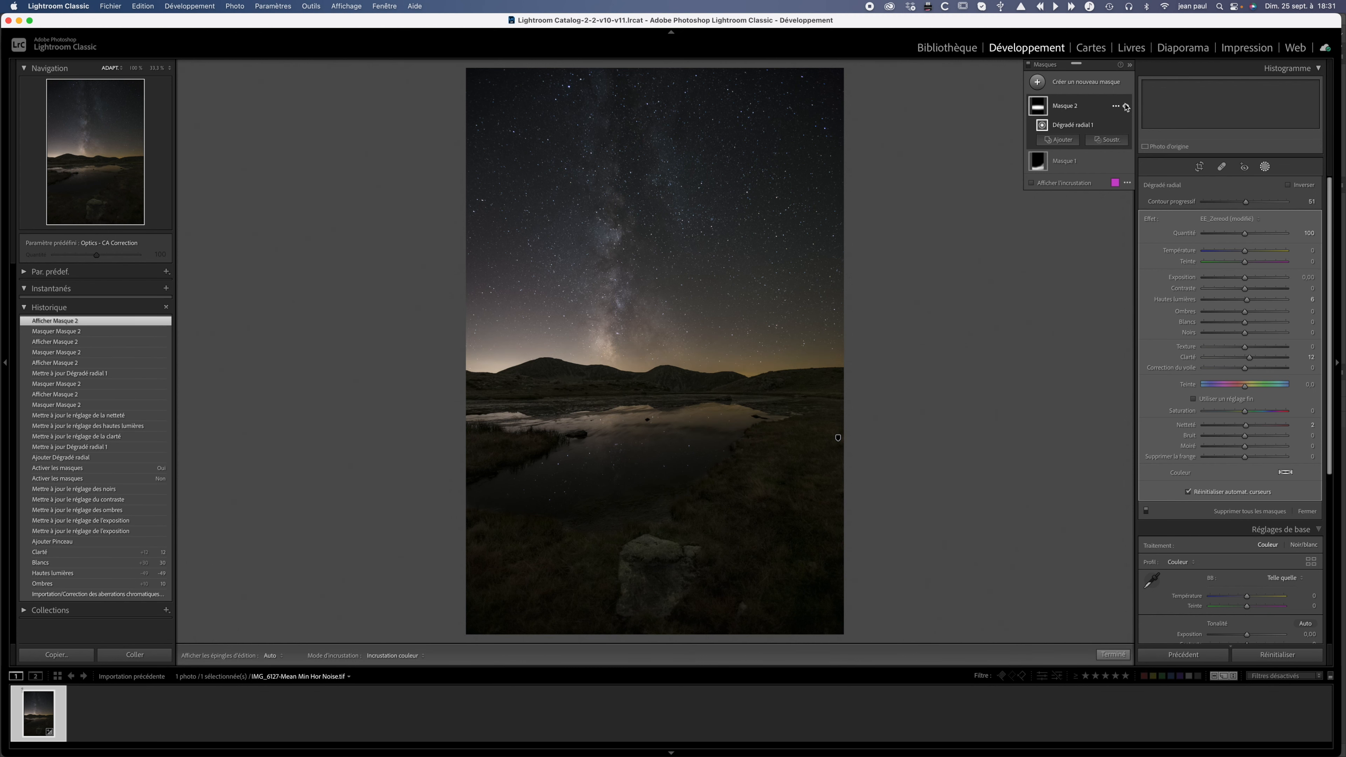
{"action": "left_click", "coordinate": [1129, 65]}
{"action": "left_click", "coordinate": [1306, 512]}
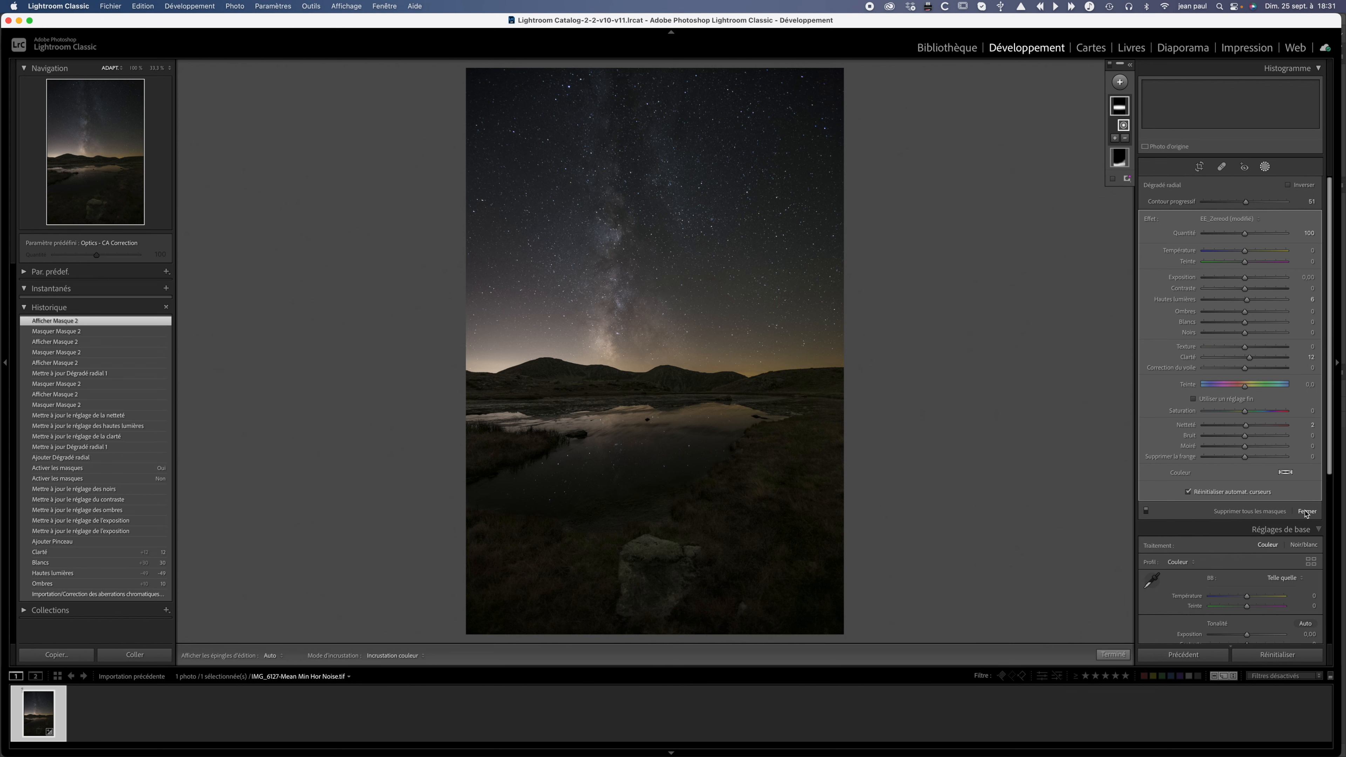
Set the green saturation to -38, and the luminance of blue to +41, orange to -9 and yellow to -8.
{"action": "left_click", "coordinate": [1272, 450]}
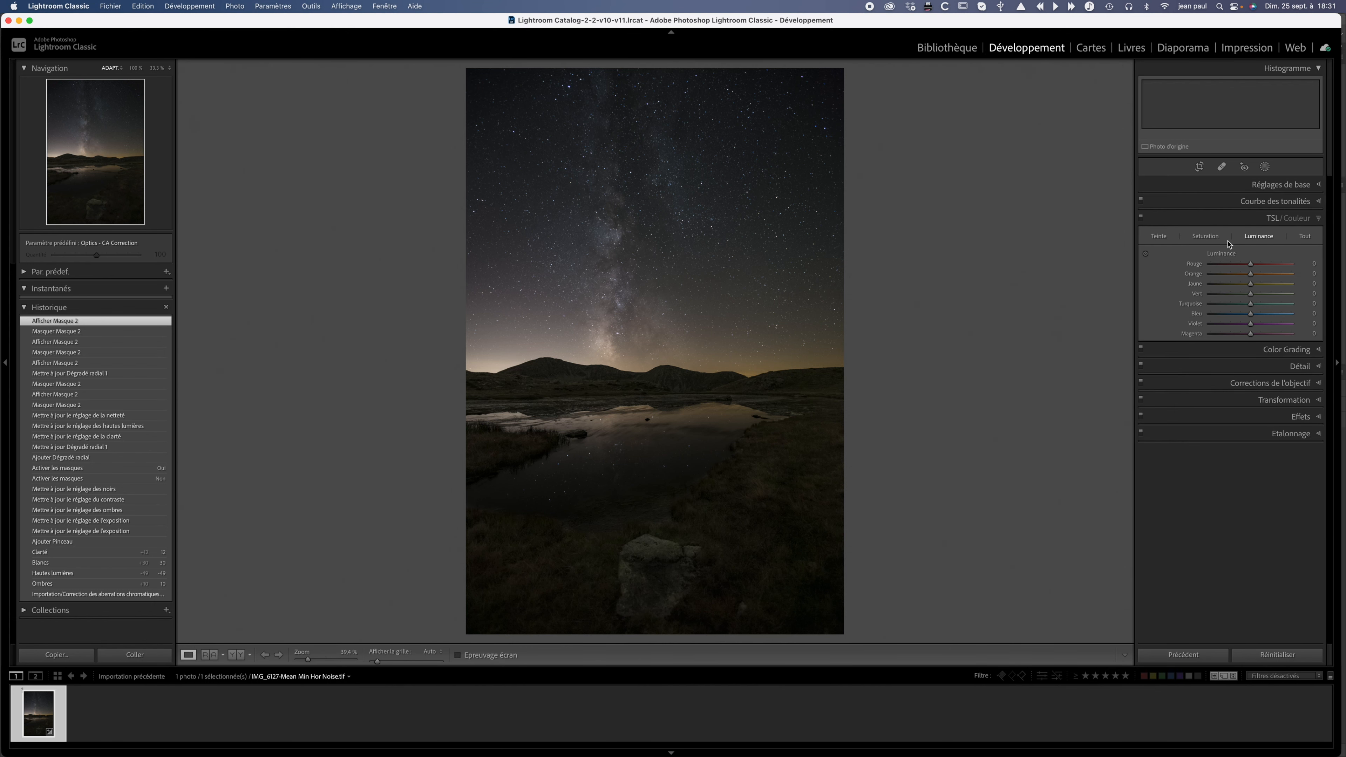
{"action": "left_click", "coordinate": [1205, 236]}
{"action": "left_click_drag", "start_coordinate": [1250, 296], "coordinate": [1236, 298]}
{"action": "left_click_drag", "start_coordinate": [1234, 298], "coordinate": [1235, 297]}
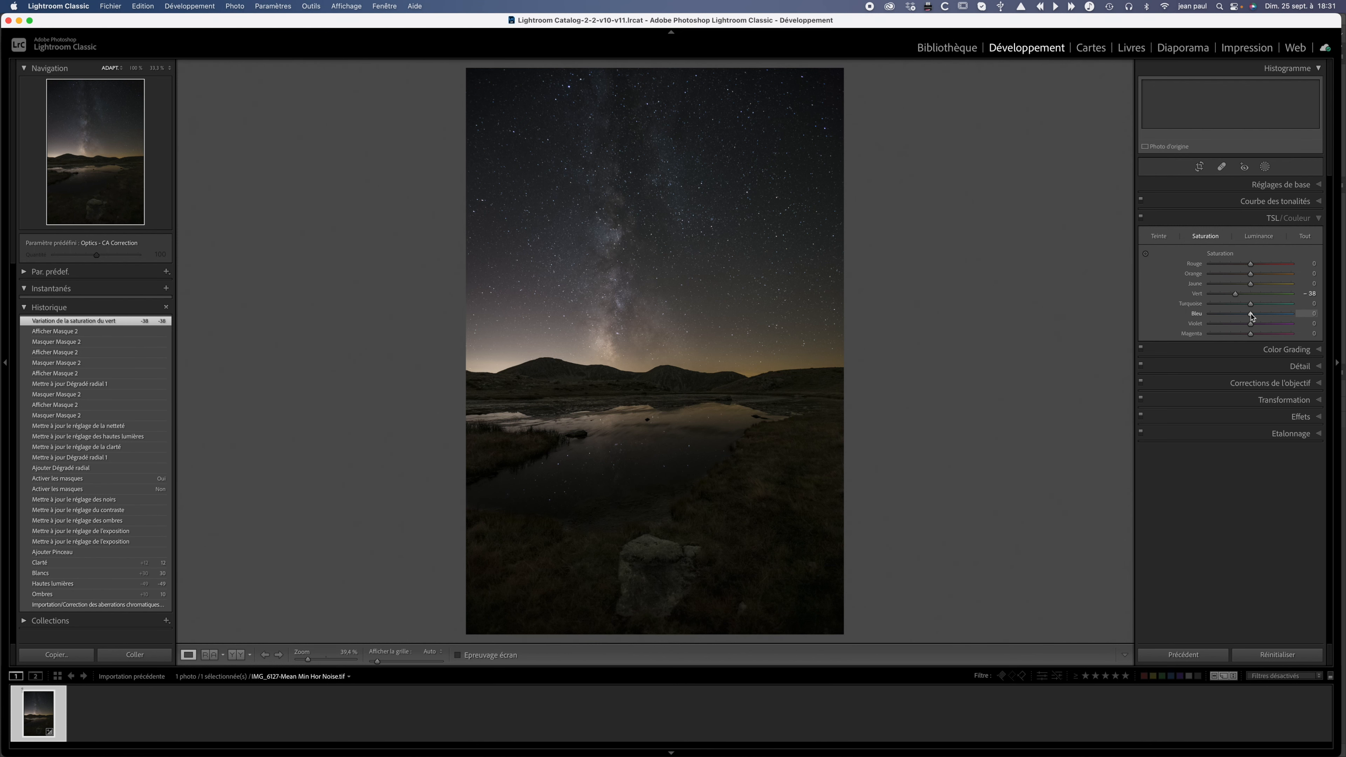
{"action": "left_click", "coordinate": [1248, 239]}
{"action": "mouse_move", "coordinate": [1250, 313]}
{"action": "left_mouse_down"}
{"action": "mouse_move", "coordinate": [1267, 316]}
{"action": "mouse_move", "coordinate": [1249, 274]}
{"action": "mouse_move", "coordinate": [1247, 288]}
{"action": "left_mouse_up"}
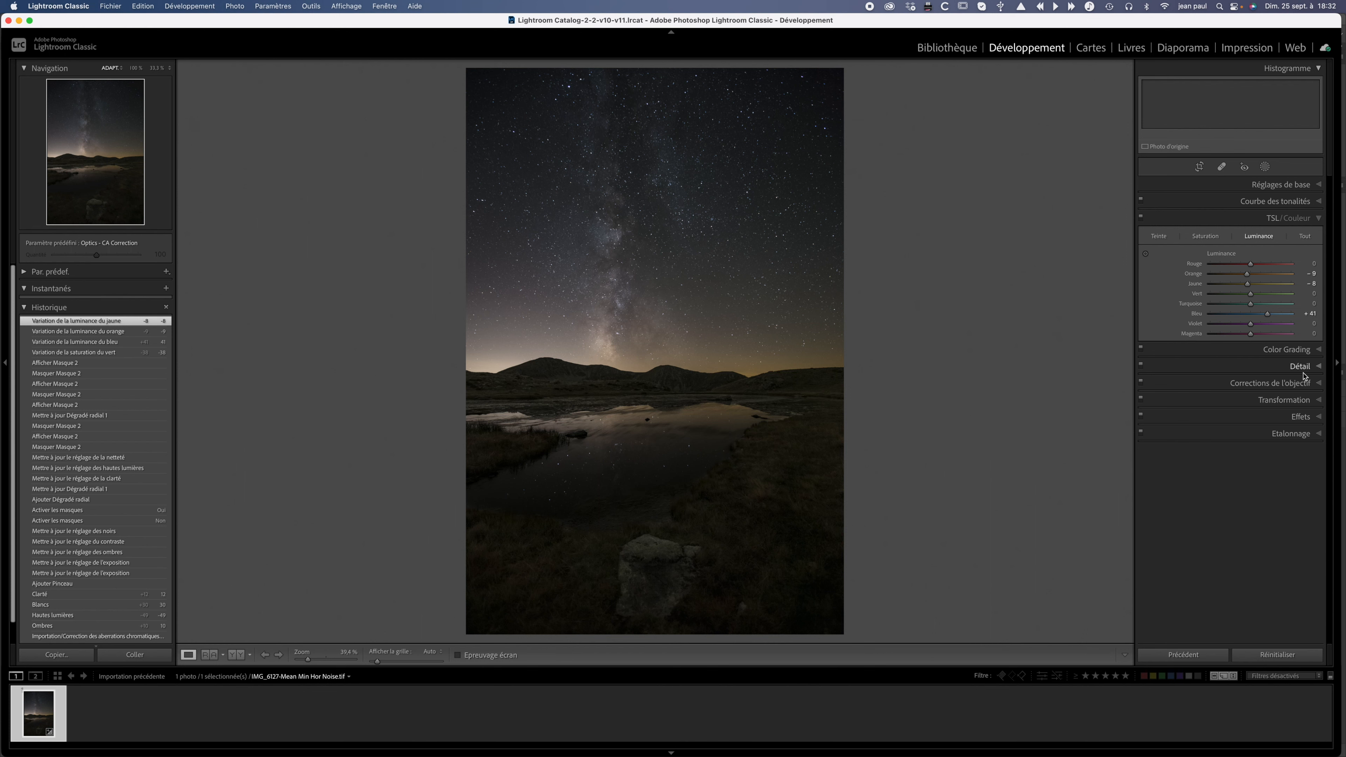
Set the sharpening amount to 42 and the radius to 0.5 while viewing the photo at 100%.
{"action": "left_click", "coordinate": [1313, 366]}
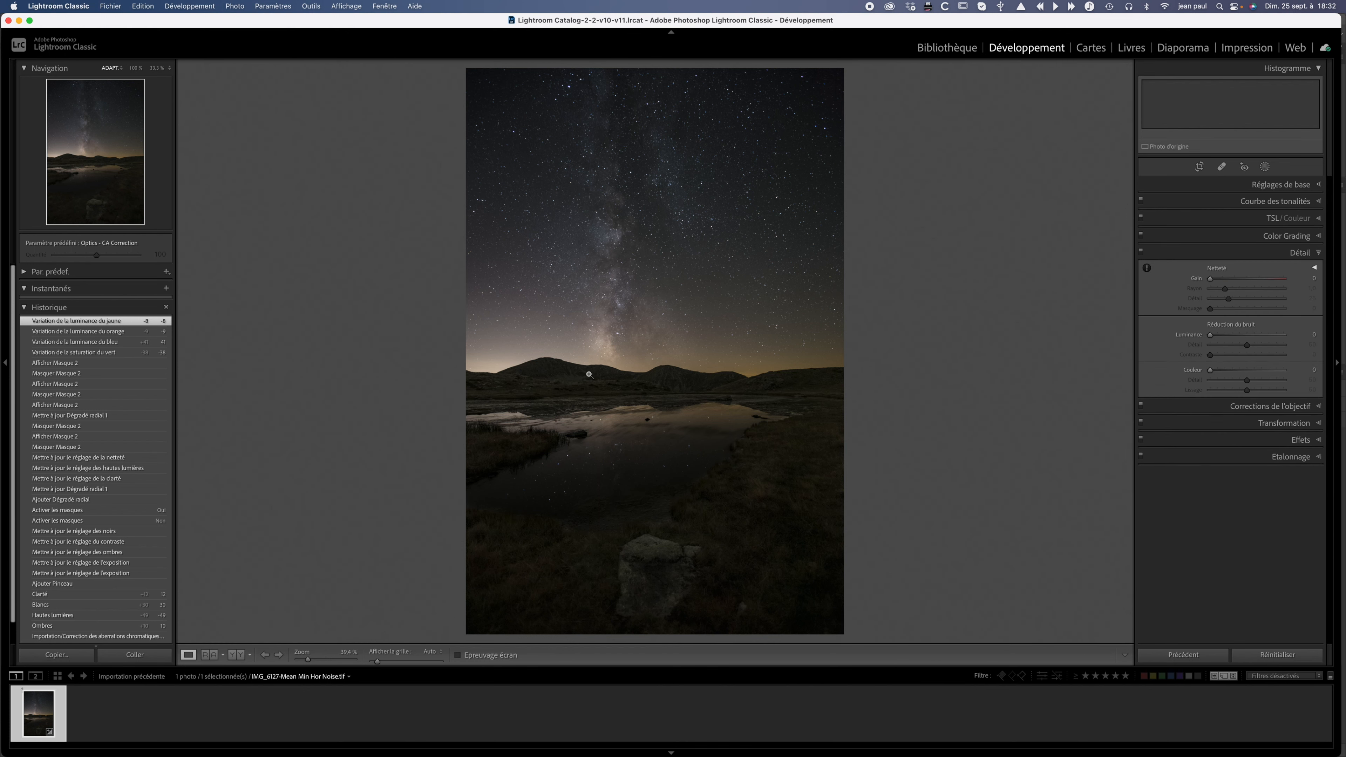
{"action": "left_click", "coordinate": [578, 422]}
{"action": "scroll", "coordinate": [629, 431], "scroll_direction": "down", "scroll_amount": 10}
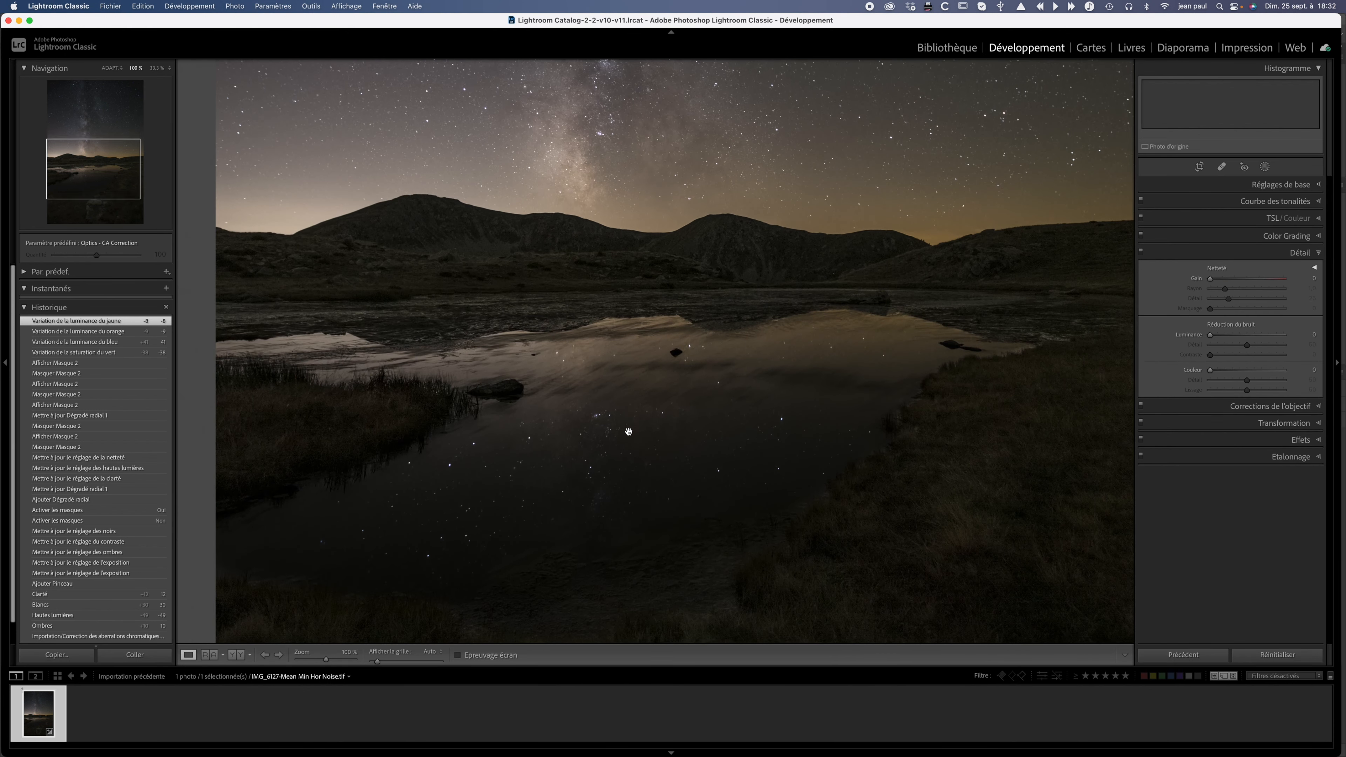
{"action": "scroll", "coordinate": [628, 431], "scroll_direction": "up", "scroll_amount": 10}
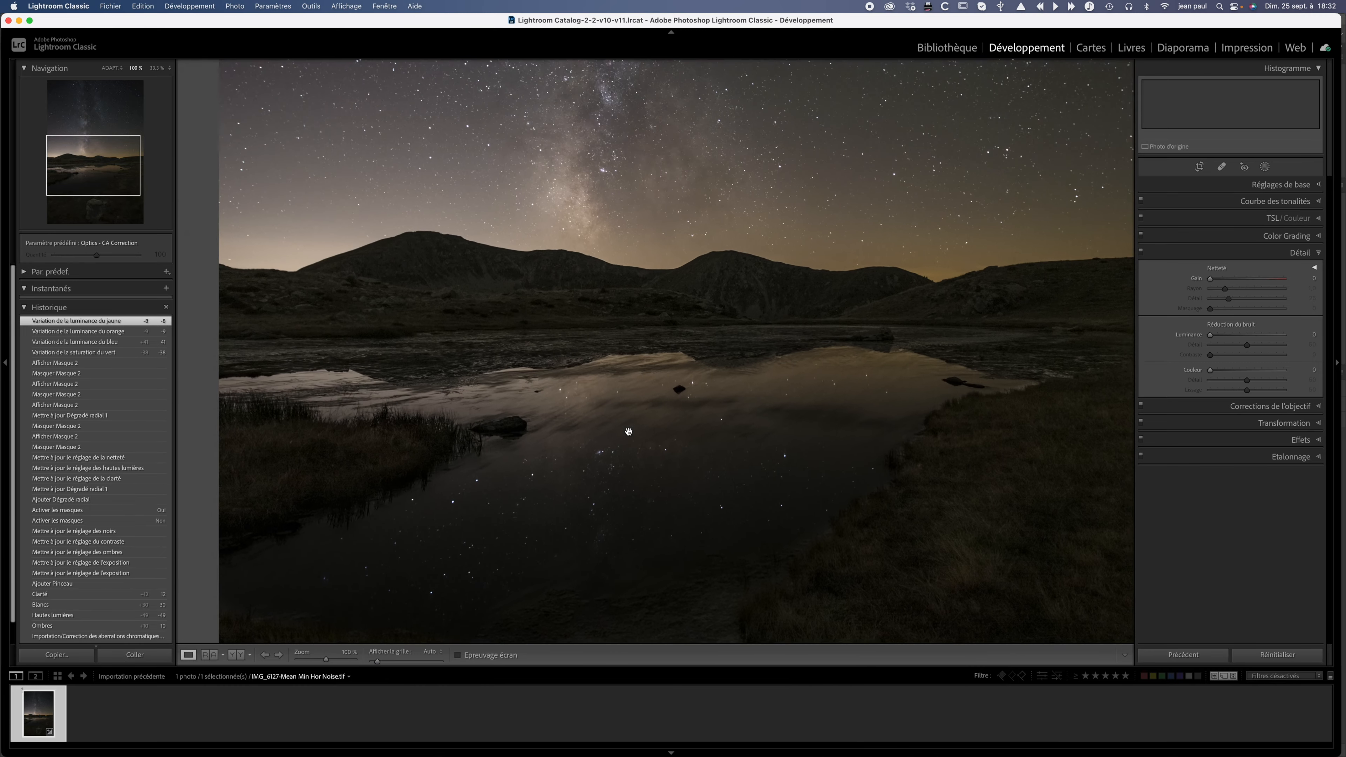
{"action": "left_click_drag", "start_coordinate": [1210, 279], "coordinate": [1234, 279]}
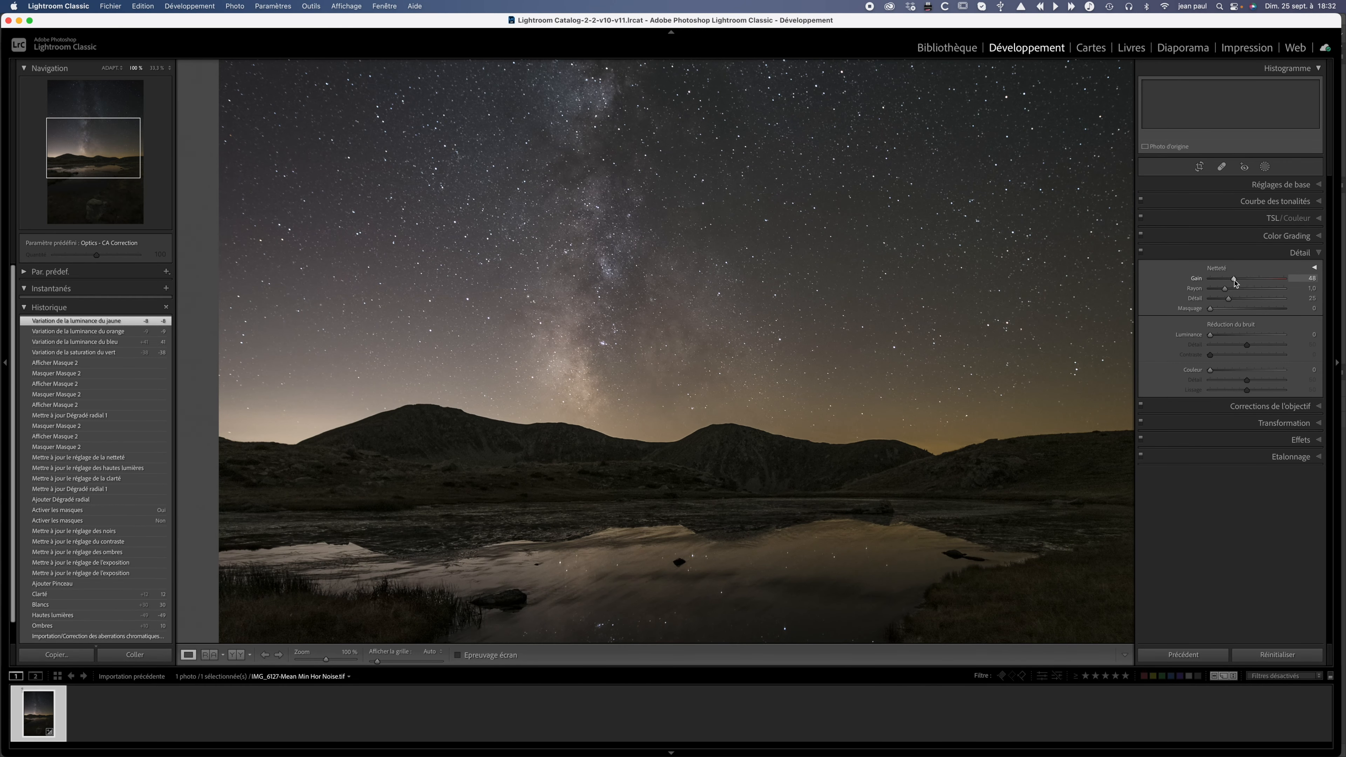
{"action": "mouse_move", "coordinate": [1235, 282]}
{"action": "left_mouse_down"}
{"action": "mouse_move", "coordinate": [1271, 285]}
{"action": "mouse_move", "coordinate": [1232, 286]}
{"action": "left_mouse_up"}
{"action": "left_click_drag", "start_coordinate": [1232, 287], "coordinate": [1209, 292]}
Set the sharpening masking to 44, using the black-and-white mask preview of the hills and lake.
{"action": "scroll", "coordinate": [909, 365], "scroll_direction": "down", "scroll_amount": 2}
{"action": "scroll", "coordinate": [909, 366], "scroll_direction": "down", "scroll_amount": 5}
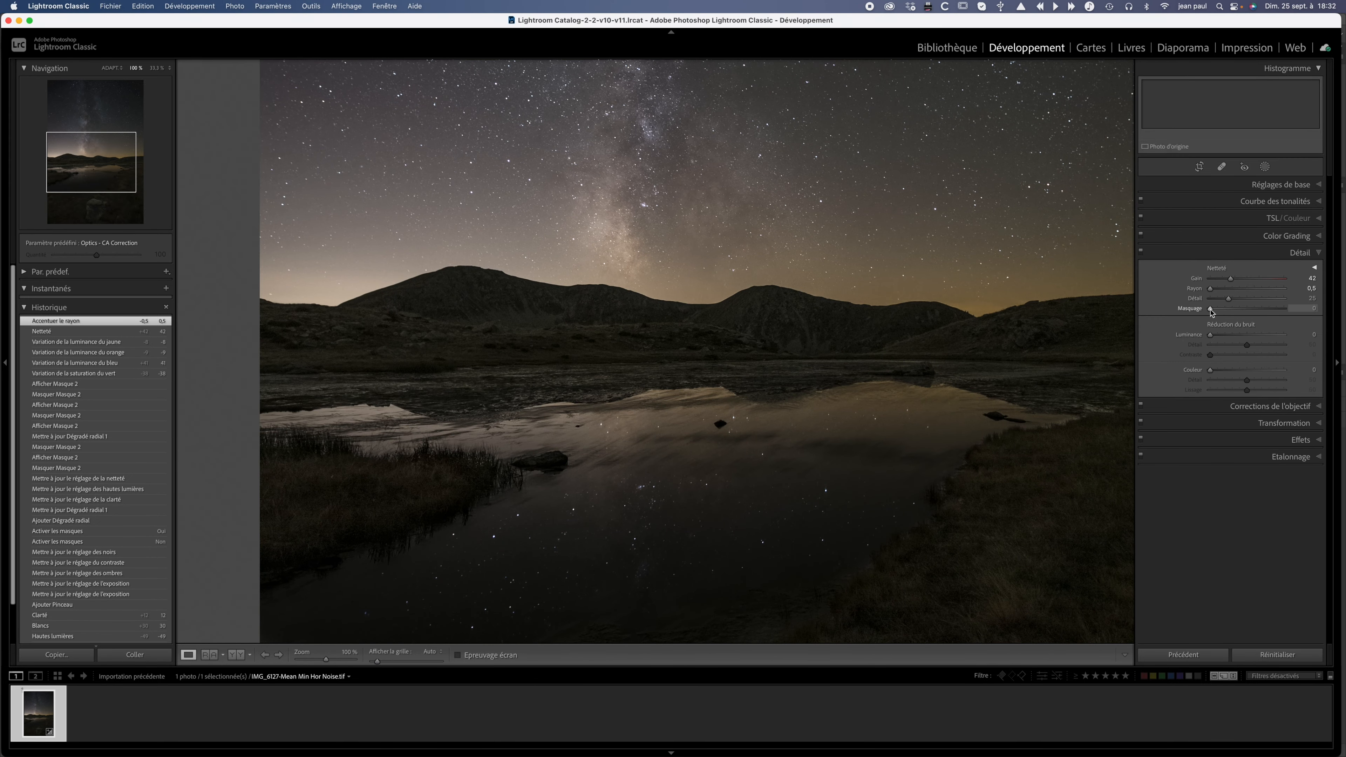
{"action": "left_click_drag", "start_coordinate": [1211, 312], "coordinate": [1242, 313]}
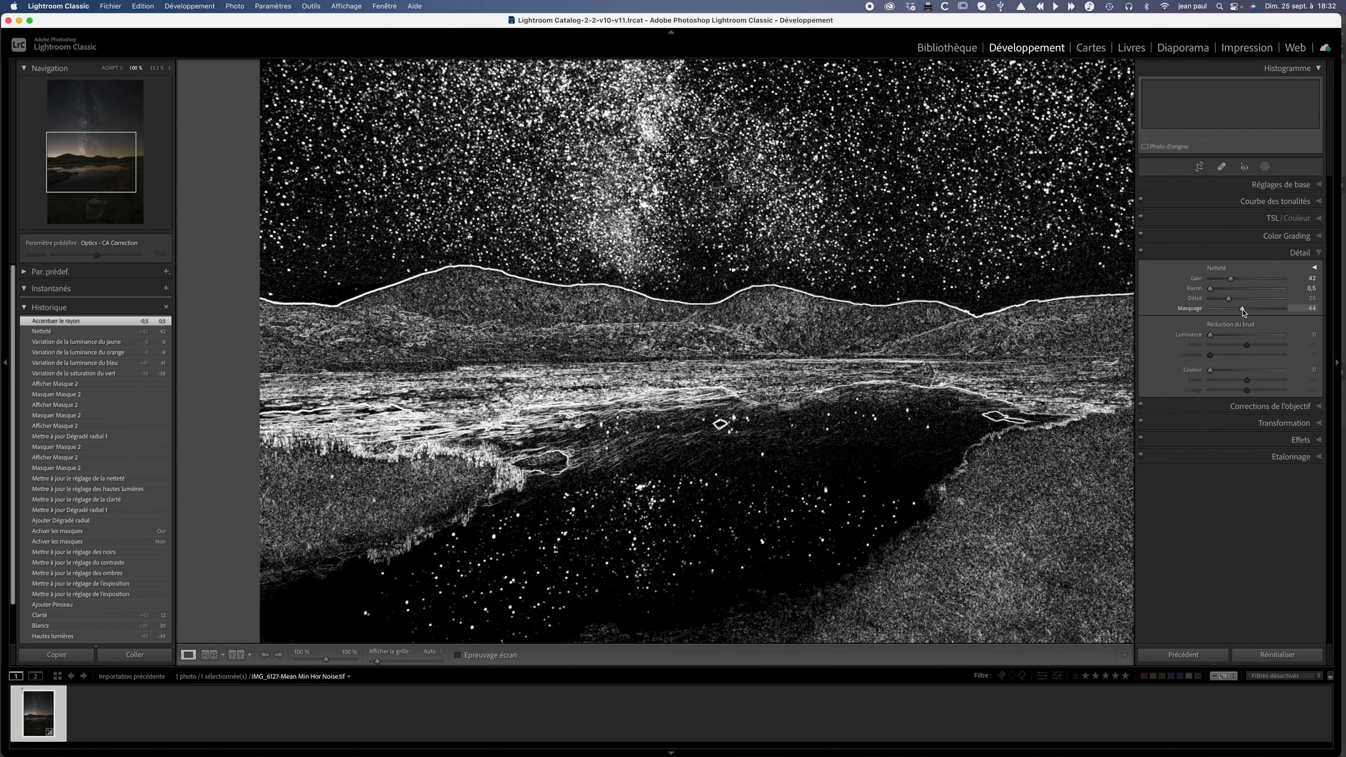
{"action": "left_click_drag", "start_coordinate": [1242, 311], "coordinate": [1242, 312]}
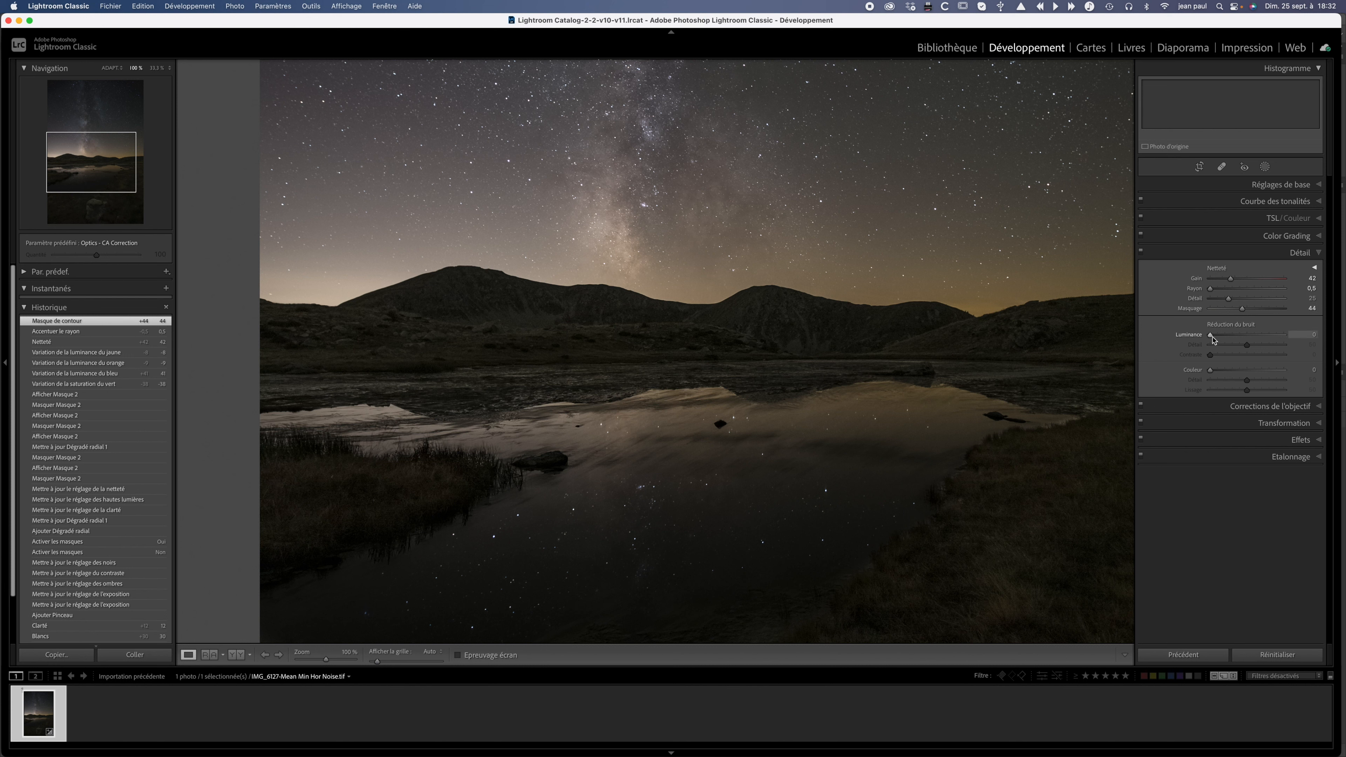
Set the luminance noise reduction to 8, inspect the Milky Way sky at 100%, and return to the whole photo.
{"action": "left_click_drag", "start_coordinate": [1213, 338], "coordinate": [1216, 335]}
{"action": "left_click", "coordinate": [846, 157]}
{"action": "left_click", "coordinate": [849, 159]}
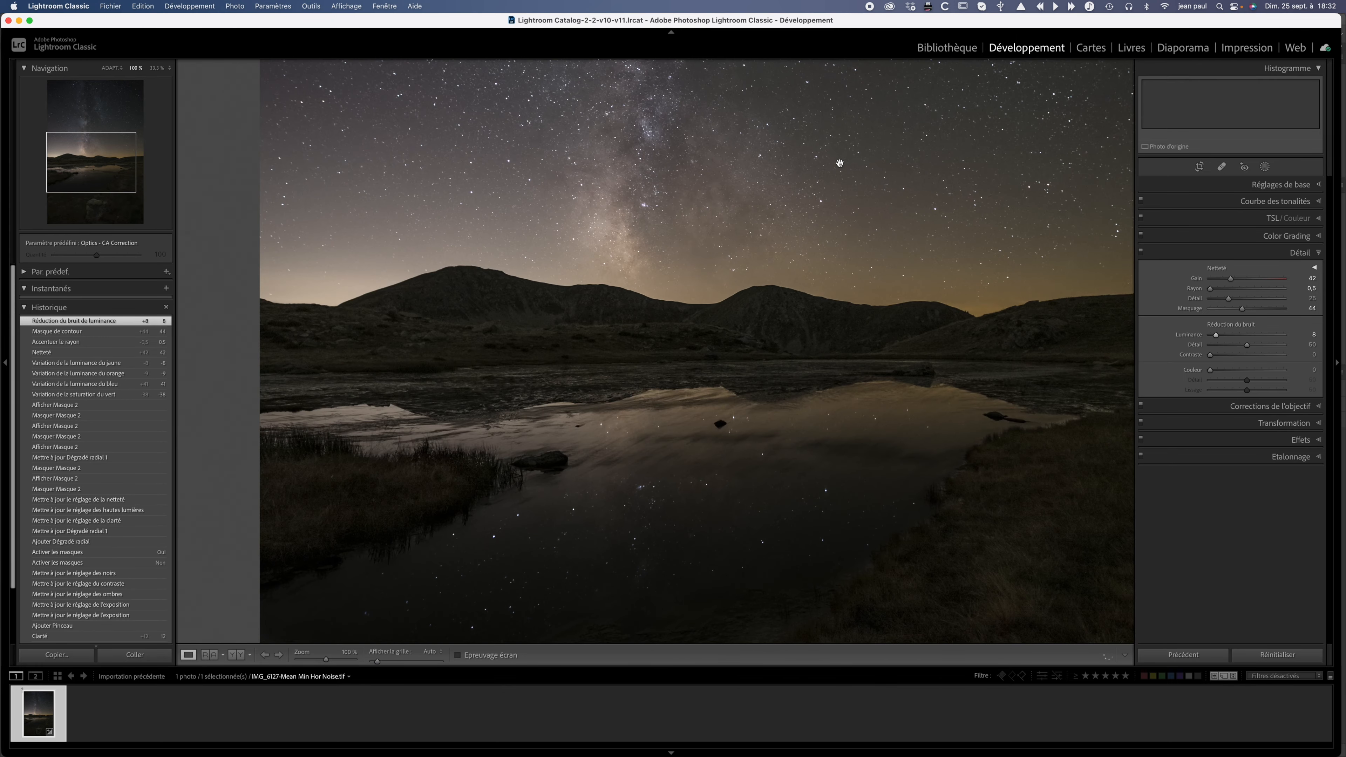
{"action": "left_click_drag", "start_coordinate": [854, 154], "coordinate": [741, 512]}
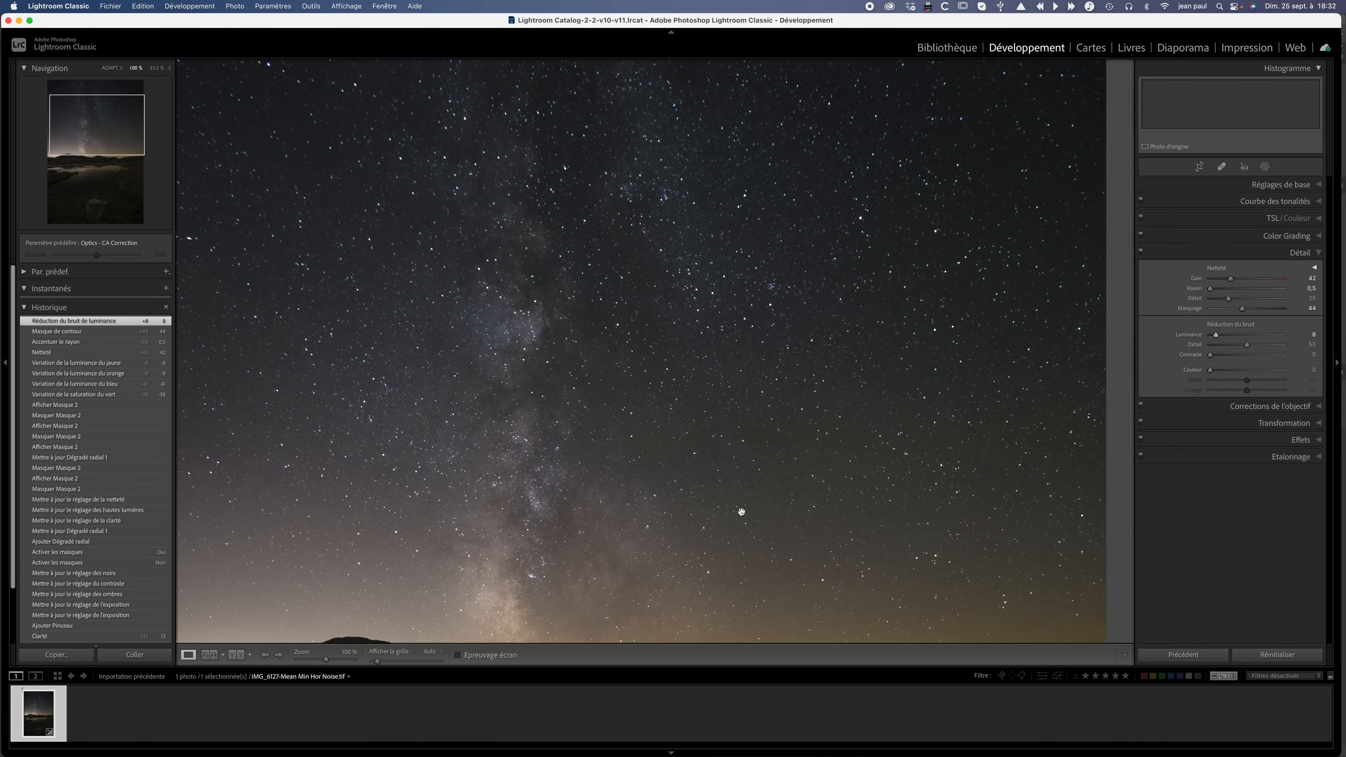
{"action": "left_click", "coordinate": [741, 511]}
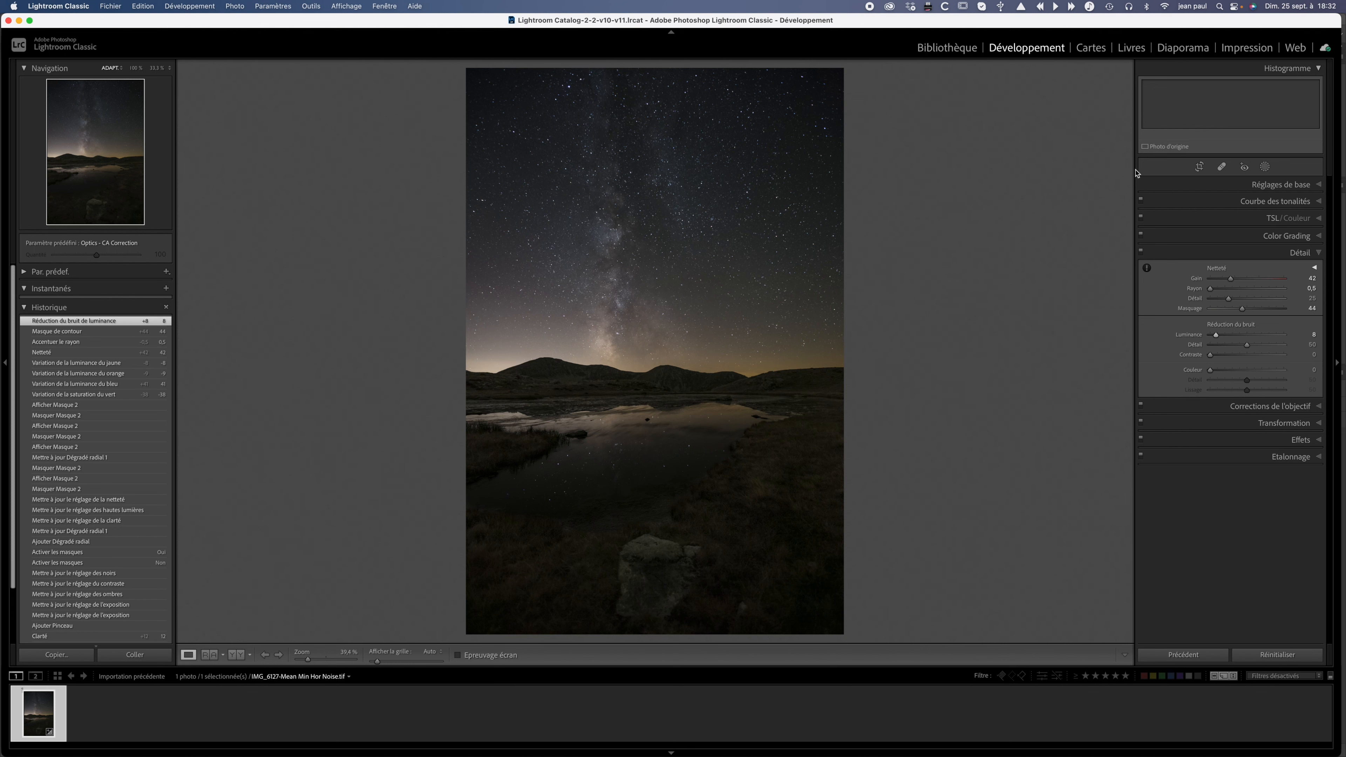
Create a brush mask and paint it over the bright Milky Way core and the parallel band beside it.
{"action": "left_click", "coordinate": [1264, 166]}
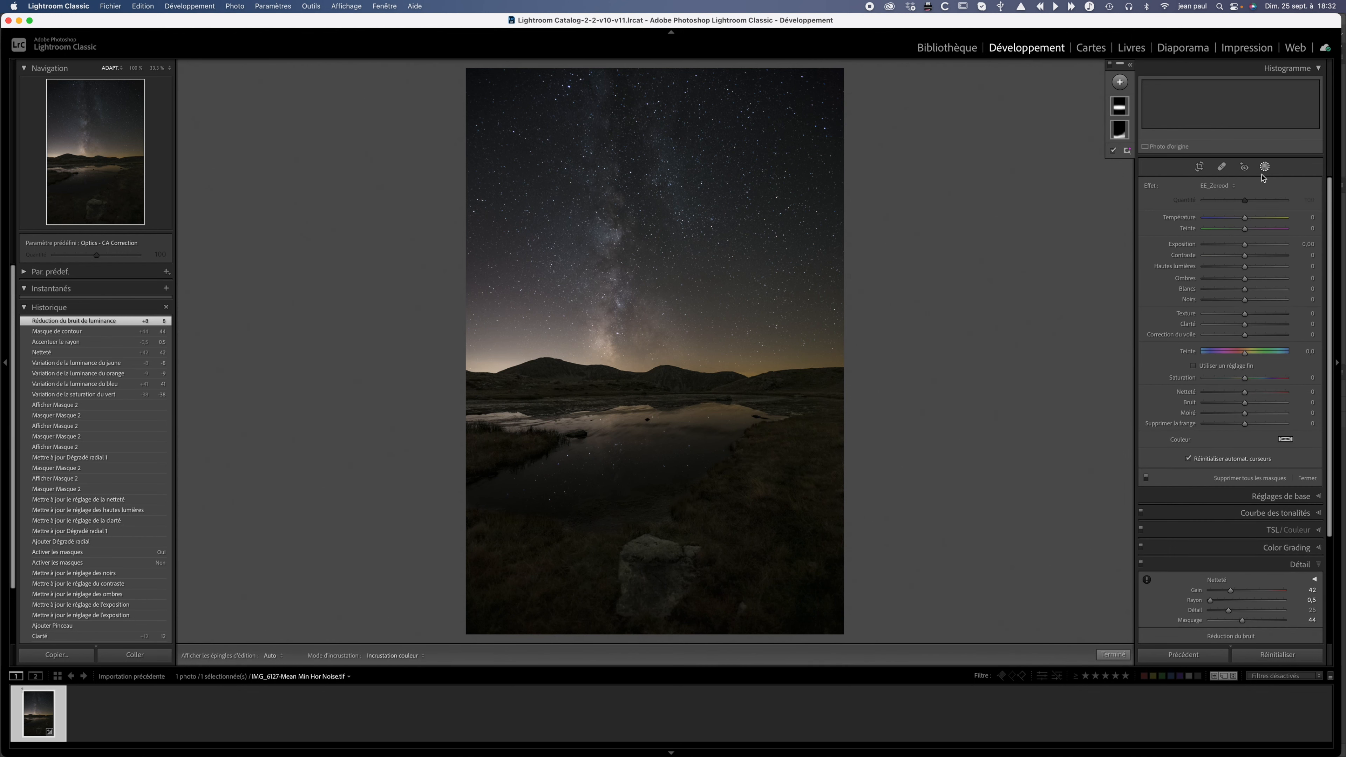
{"action": "left_click", "coordinate": [1120, 82]}
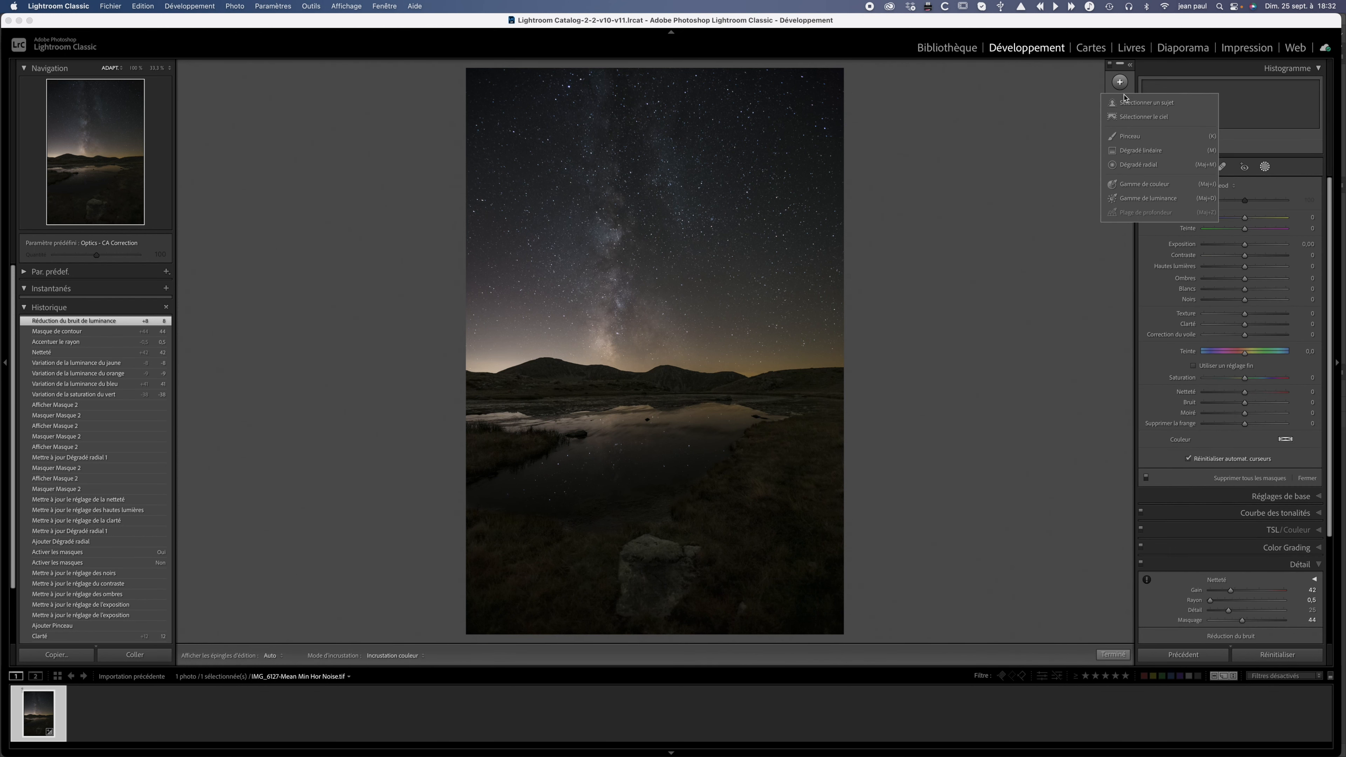
{"action": "left_click", "coordinate": [1130, 136]}
{"action": "scroll", "coordinate": [612, 318], "scroll_direction": "down", "scroll_amount": 4}
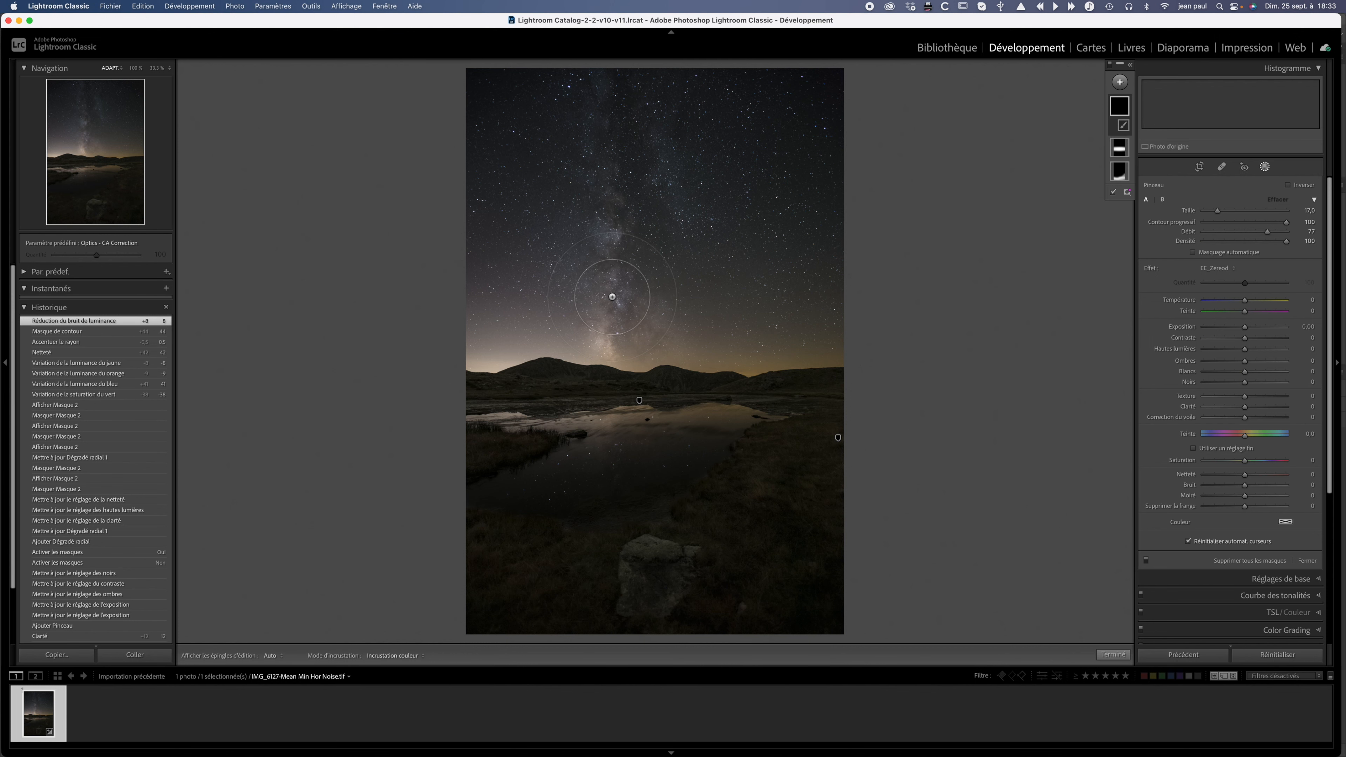
{"action": "scroll", "coordinate": [622, 179], "scroll_direction": "down", "scroll_amount": 4}
{"action": "mouse_move", "coordinate": [609, 166]}
{"action": "left_mouse_down"}
{"action": "mouse_move", "coordinate": [623, 266]}
{"action": "mouse_move", "coordinate": [599, 337]}
{"action": "mouse_move", "coordinate": [607, 254]}
{"action": "mouse_move", "coordinate": [608, 344]}
{"action": "mouse_move", "coordinate": [640, 288]}
{"action": "mouse_move", "coordinate": [665, 334]}
{"action": "left_mouse_up"}
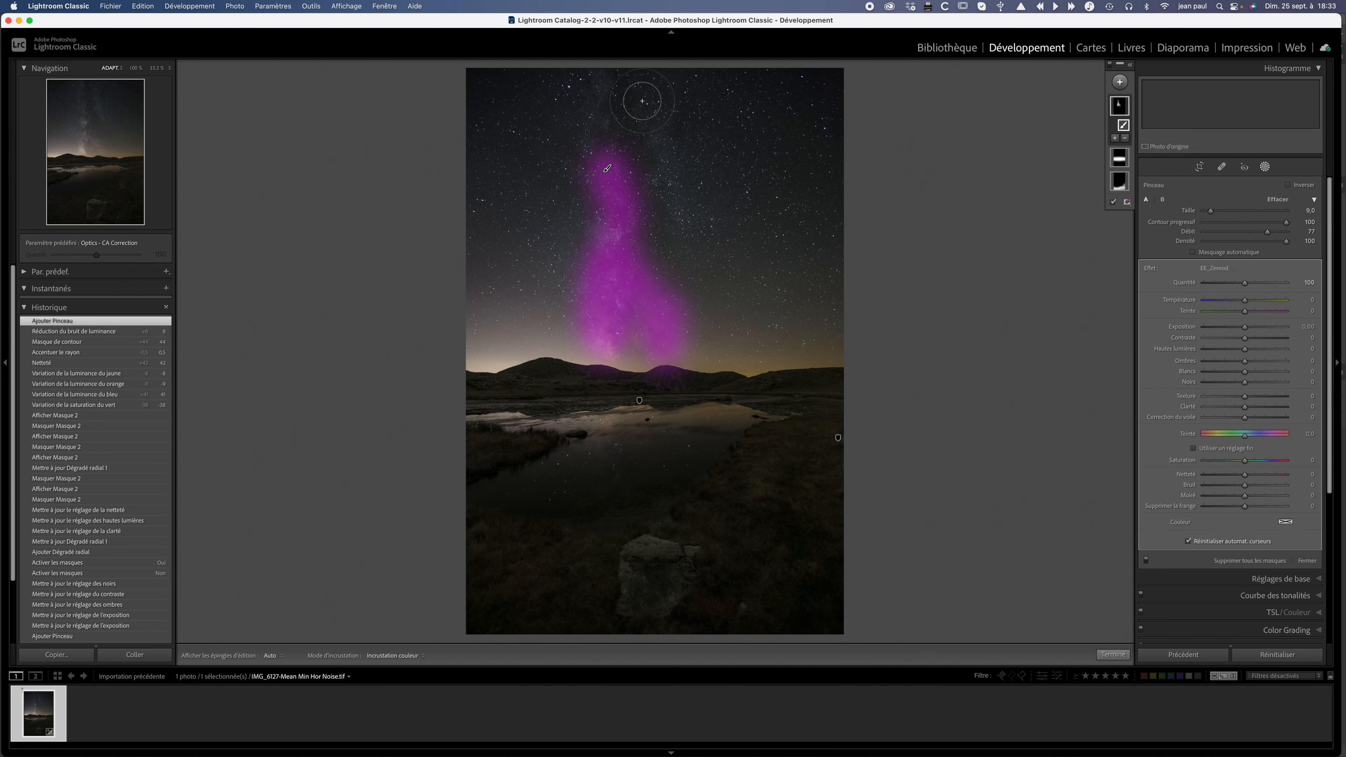
{"action": "left_click_drag", "start_coordinate": [655, 130], "coordinate": [673, 244]}
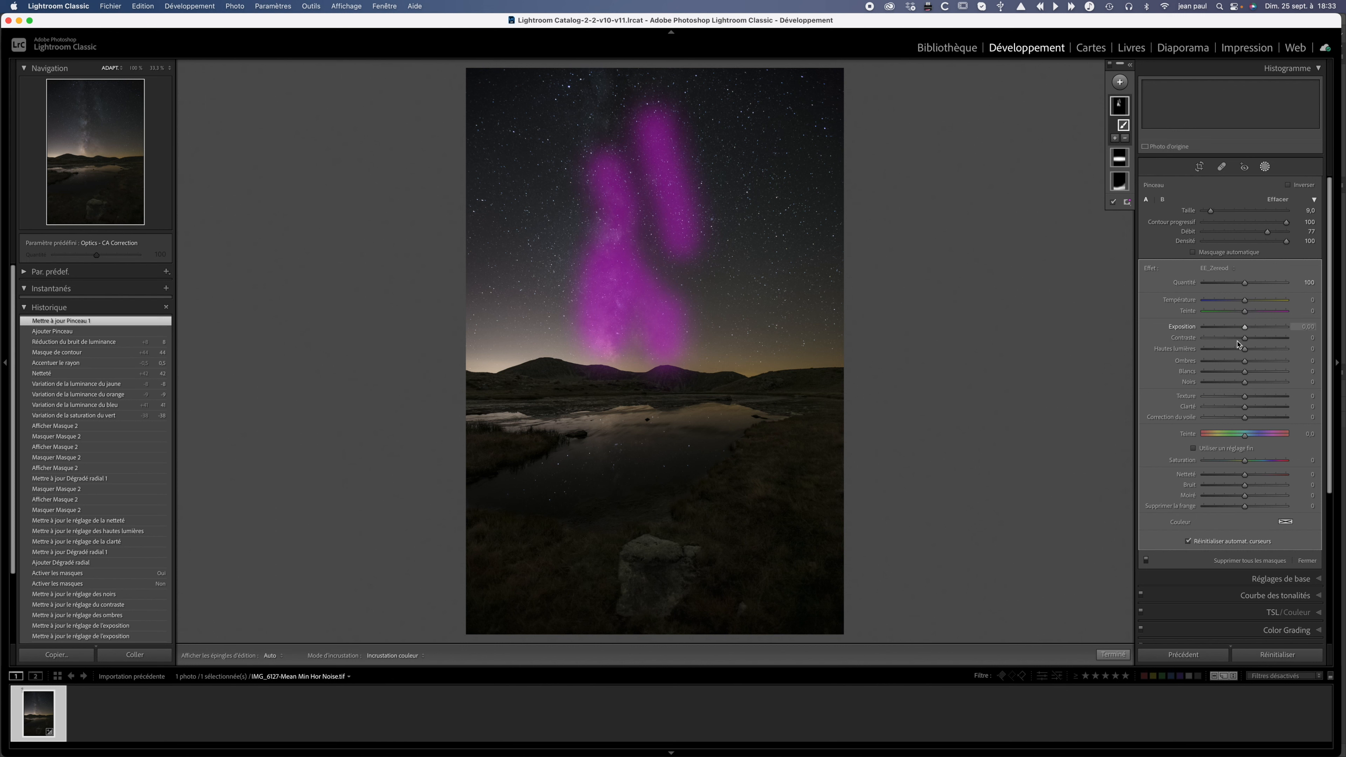
For the Milky Way brush mask, set clarity to 17 and saturation to 9, raise contrast slightly, and finish masking.
{"action": "left_click_drag", "start_coordinate": [1246, 407], "coordinate": [1253, 409]}
{"action": "left_click_drag", "start_coordinate": [1244, 340], "coordinate": [1246, 340]}
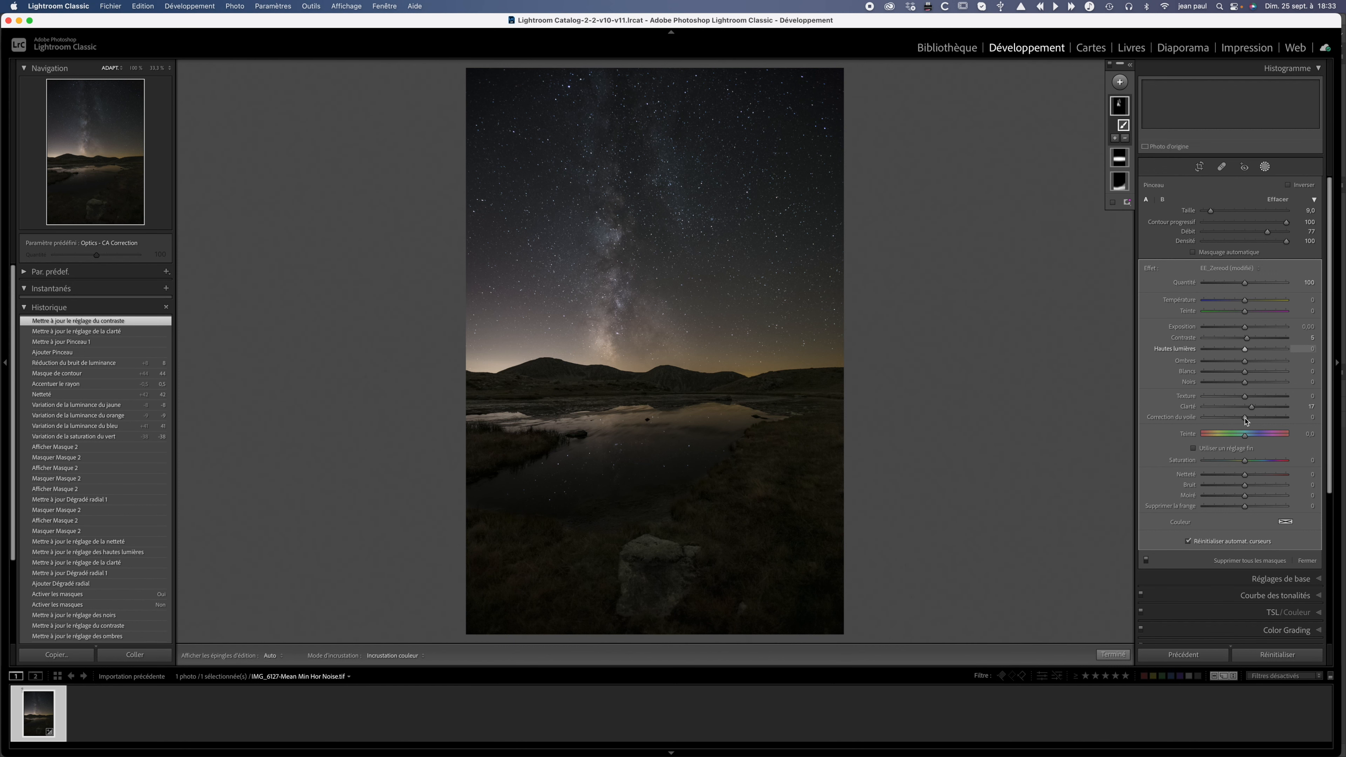
{"action": "left_click_drag", "start_coordinate": [1244, 460], "coordinate": [1248, 461]}
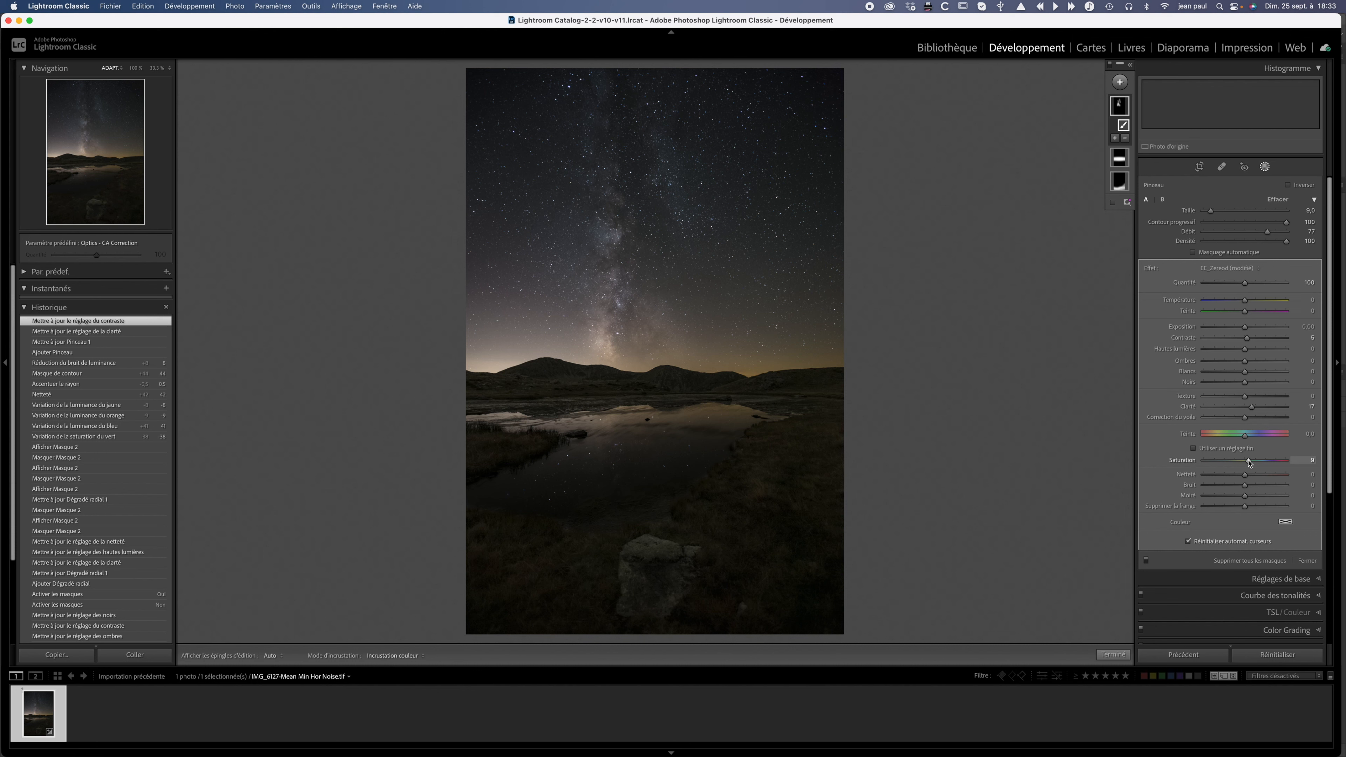
{"action": "left_click", "coordinate": [1302, 561]}
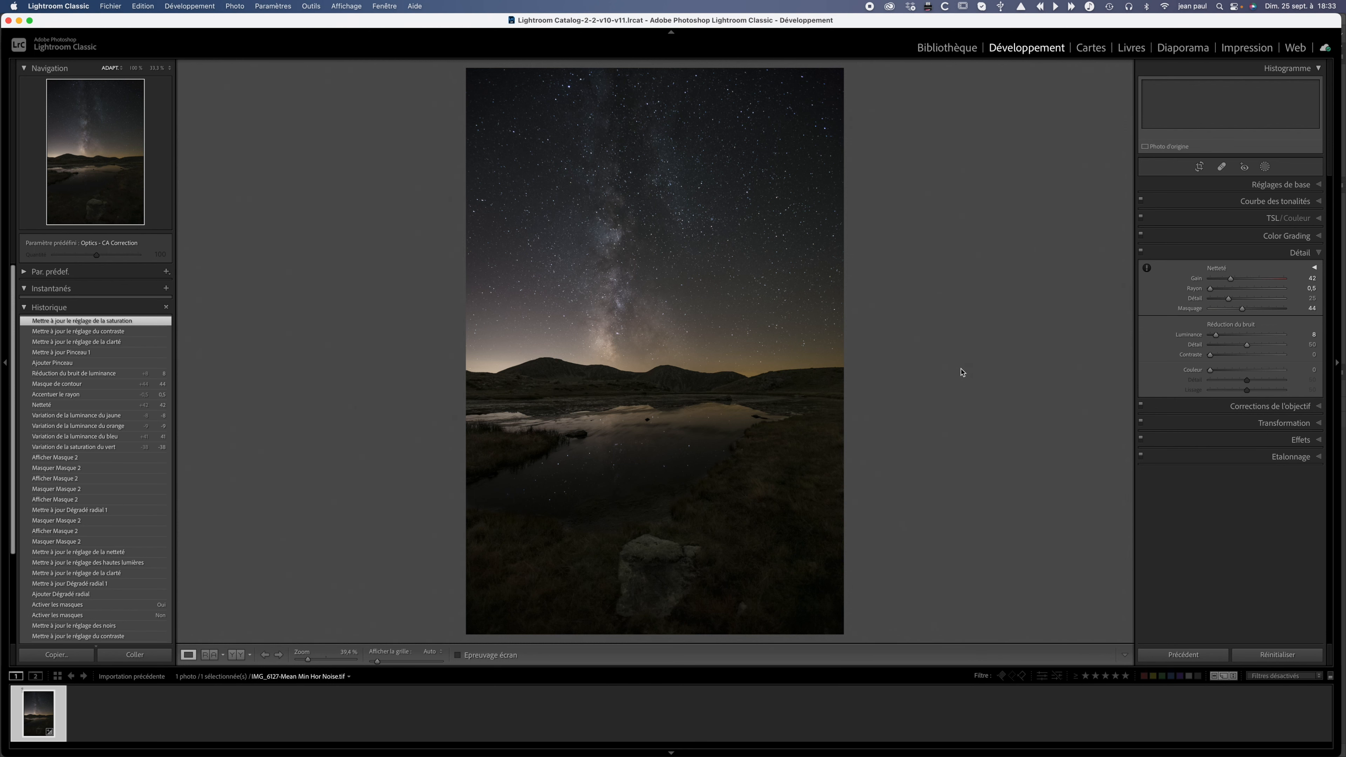
Add a slightly tilted linear gradient mask from the photo's right edge to the Milky Way and lower its exposure to -0.26.
{"action": "left_click", "coordinate": [1264, 166]}
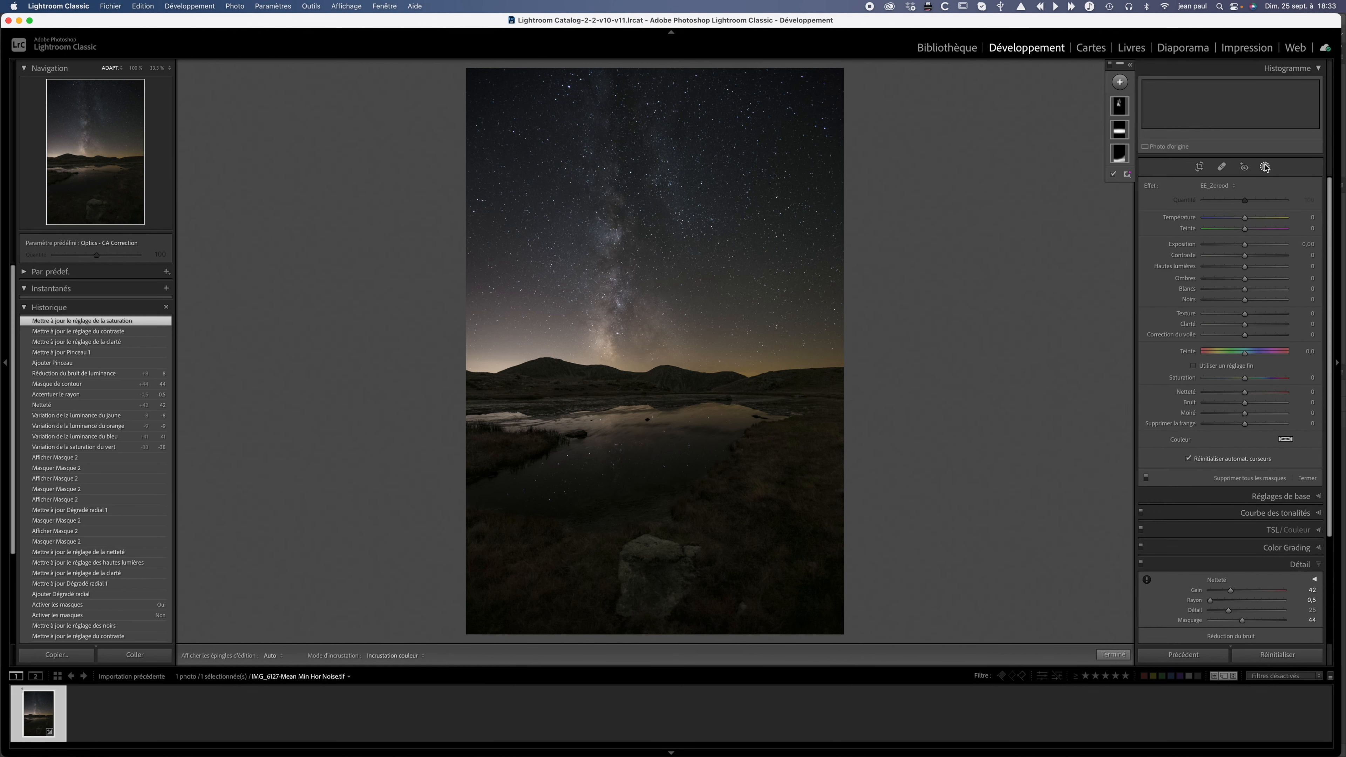
{"action": "left_click", "coordinate": [1131, 66]}
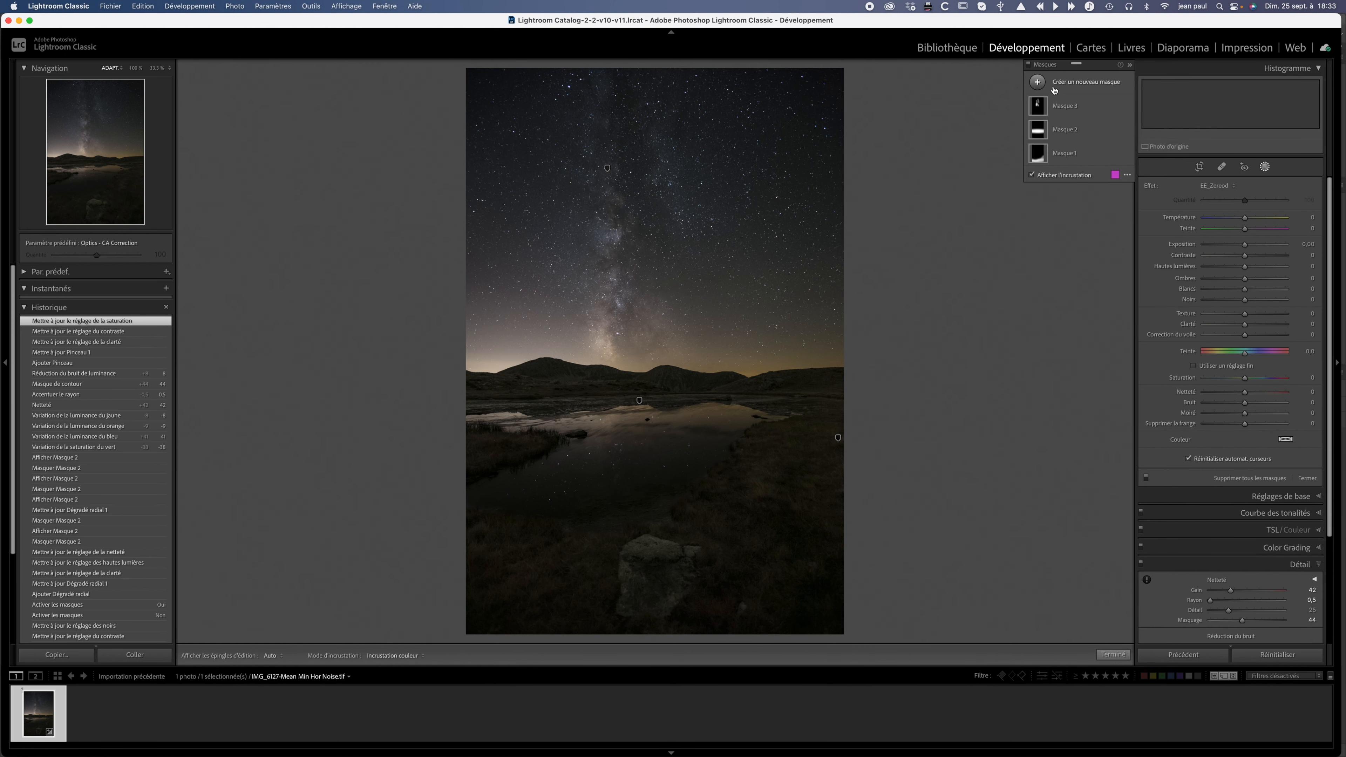
{"action": "left_click", "coordinate": [1037, 83]}
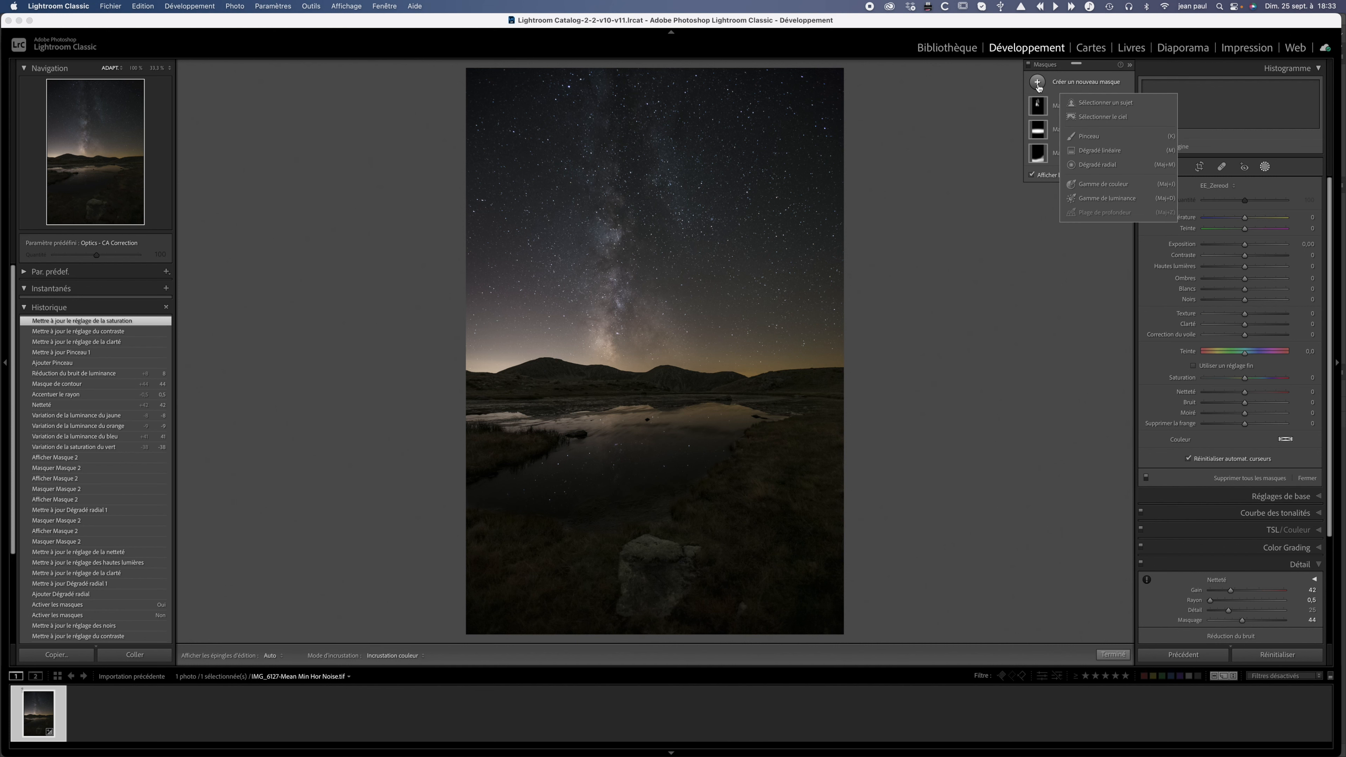
{"action": "left_click", "coordinate": [1078, 152]}
{"action": "left_click_drag", "start_coordinate": [855, 171], "coordinate": [640, 221]}
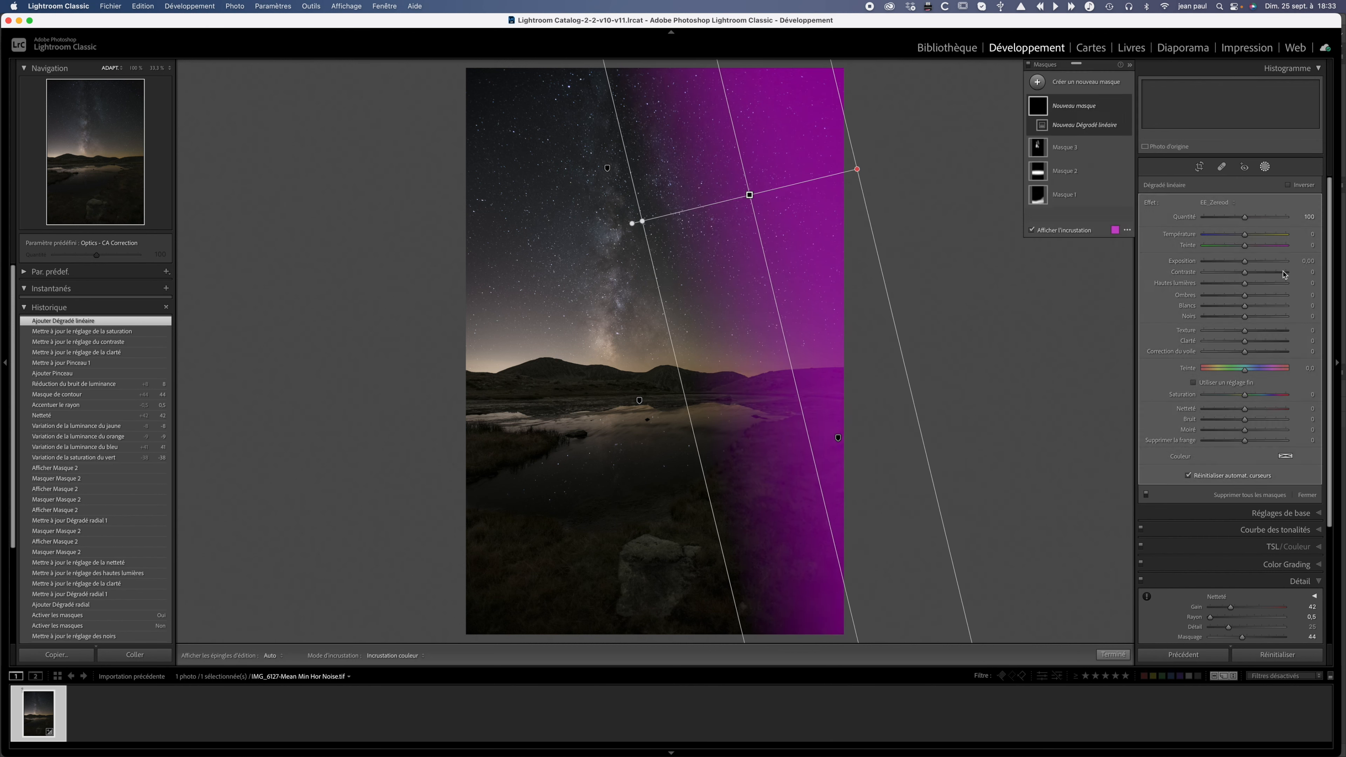
{"action": "left_click_drag", "start_coordinate": [1244, 263], "coordinate": [1242, 263]}
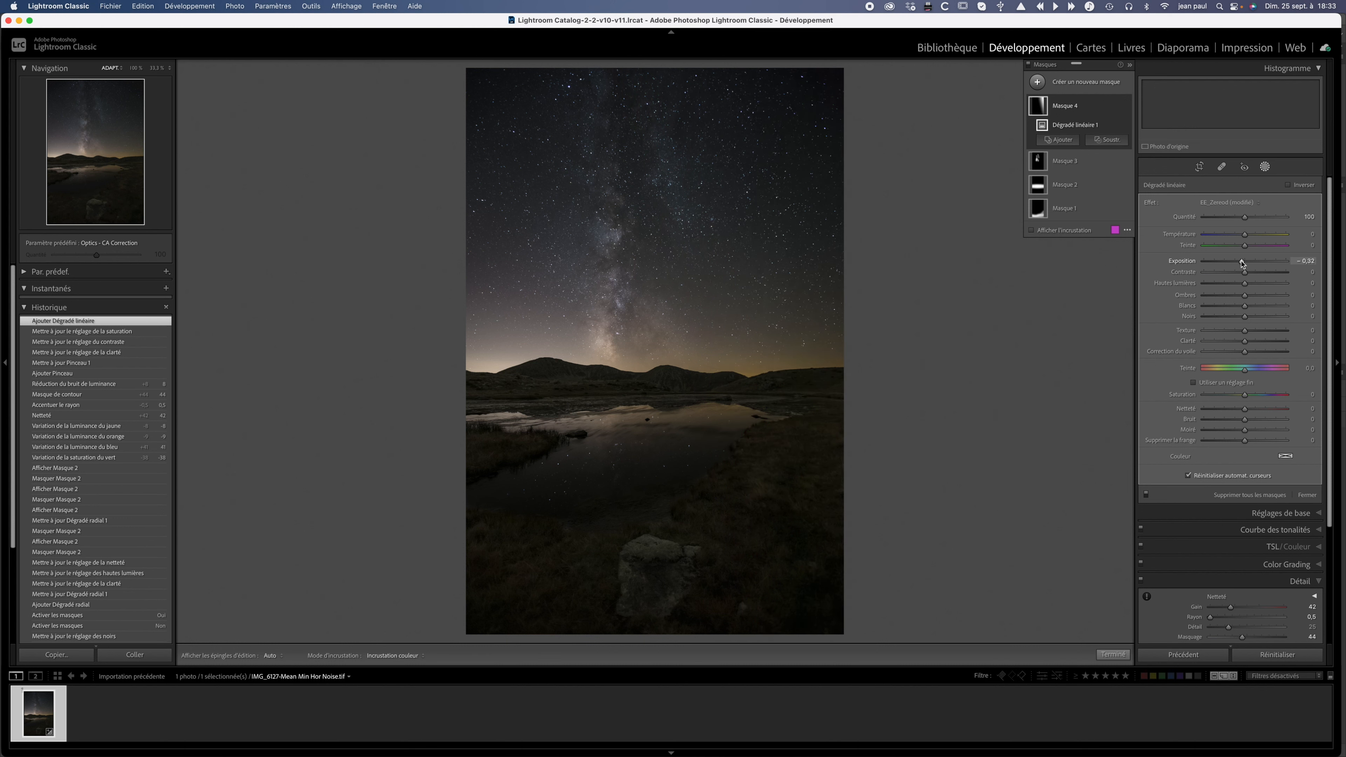
{"action": "left_click_drag", "start_coordinate": [1242, 263], "coordinate": [1242, 263]}
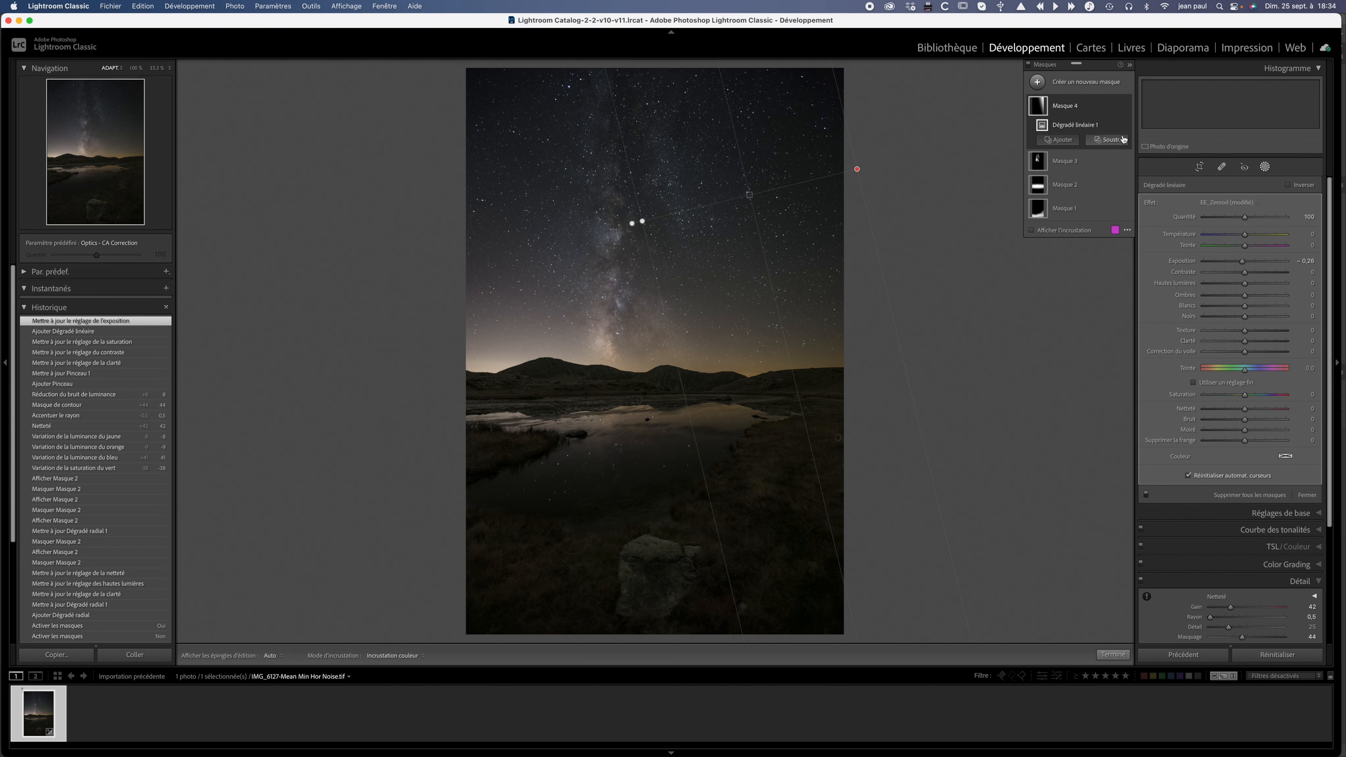
Intersect the right-hand gradient mask with a sky selection and check its coverage with the overlay.
{"action": "key", "text": "alt"}
{"action": "left_click", "coordinate": [1085, 140]}
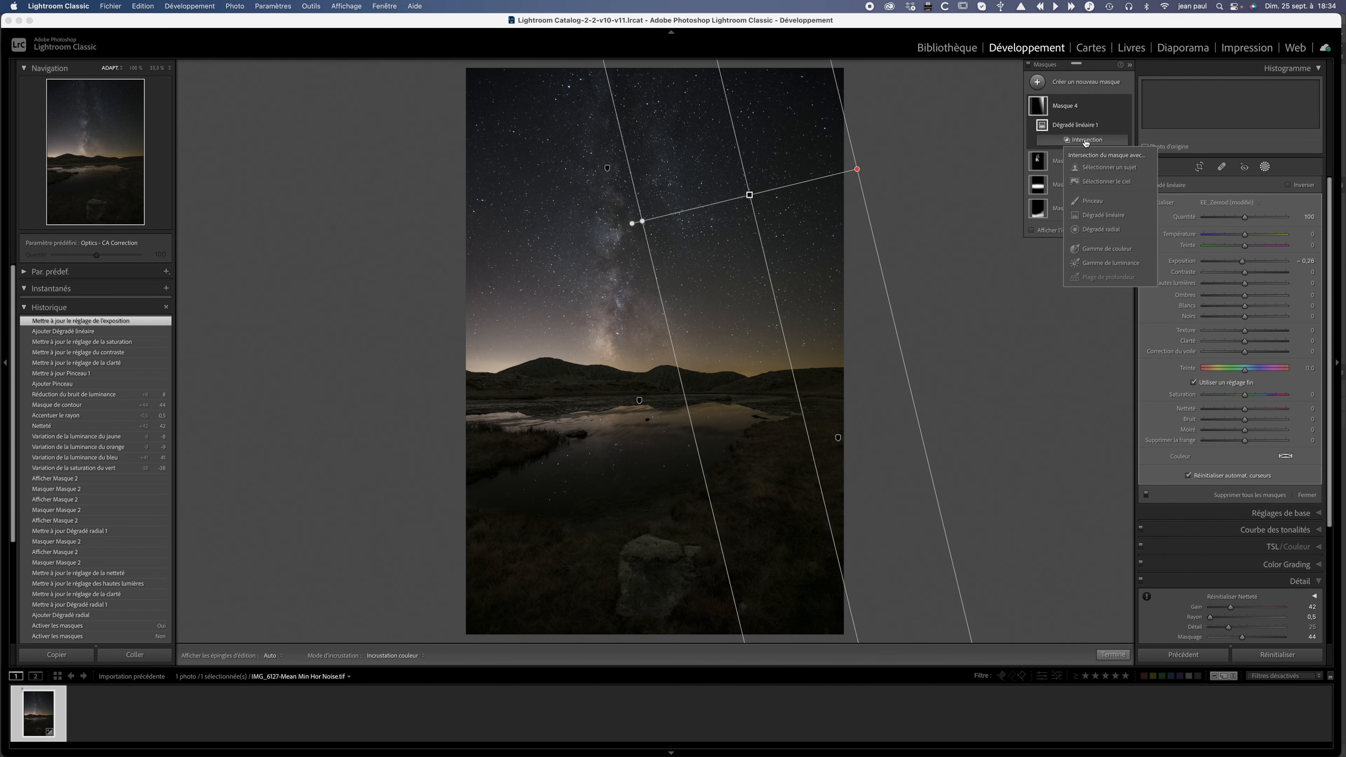
{"action": "left_click", "coordinate": [1086, 182]}
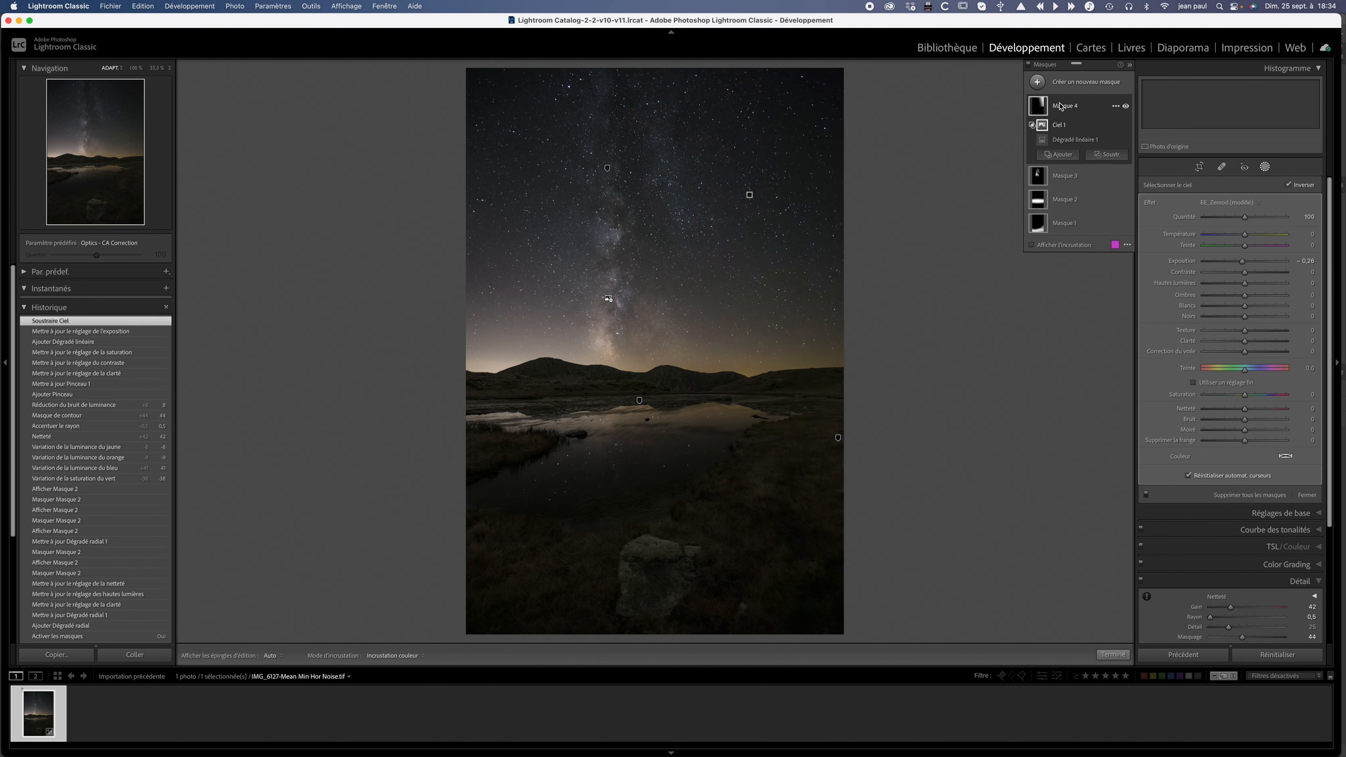
{"action": "mouse_move", "coordinate": [1042, 111]}
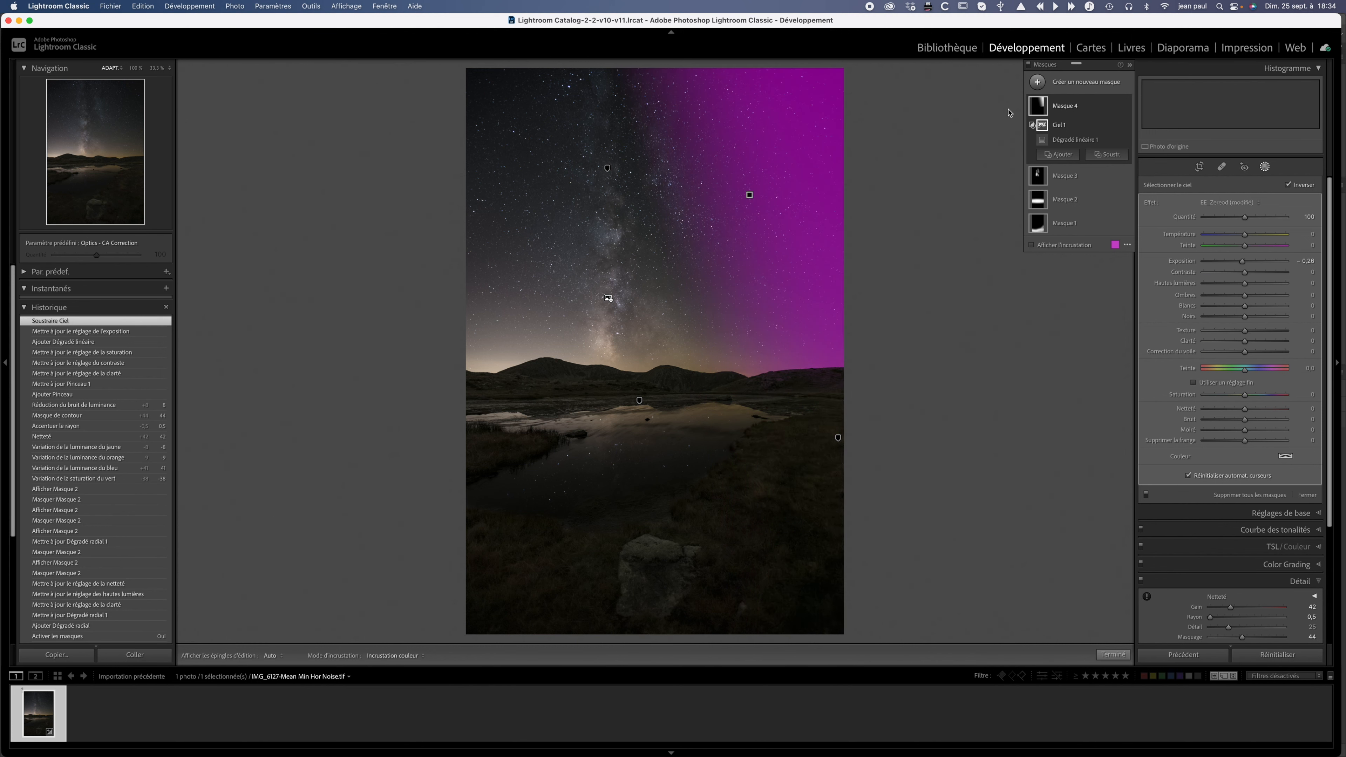
Add a linear gradient mask from the photo's left side toward the Milky Way and set its exposure to -0.39.
{"action": "left_click", "coordinate": [1036, 82]}
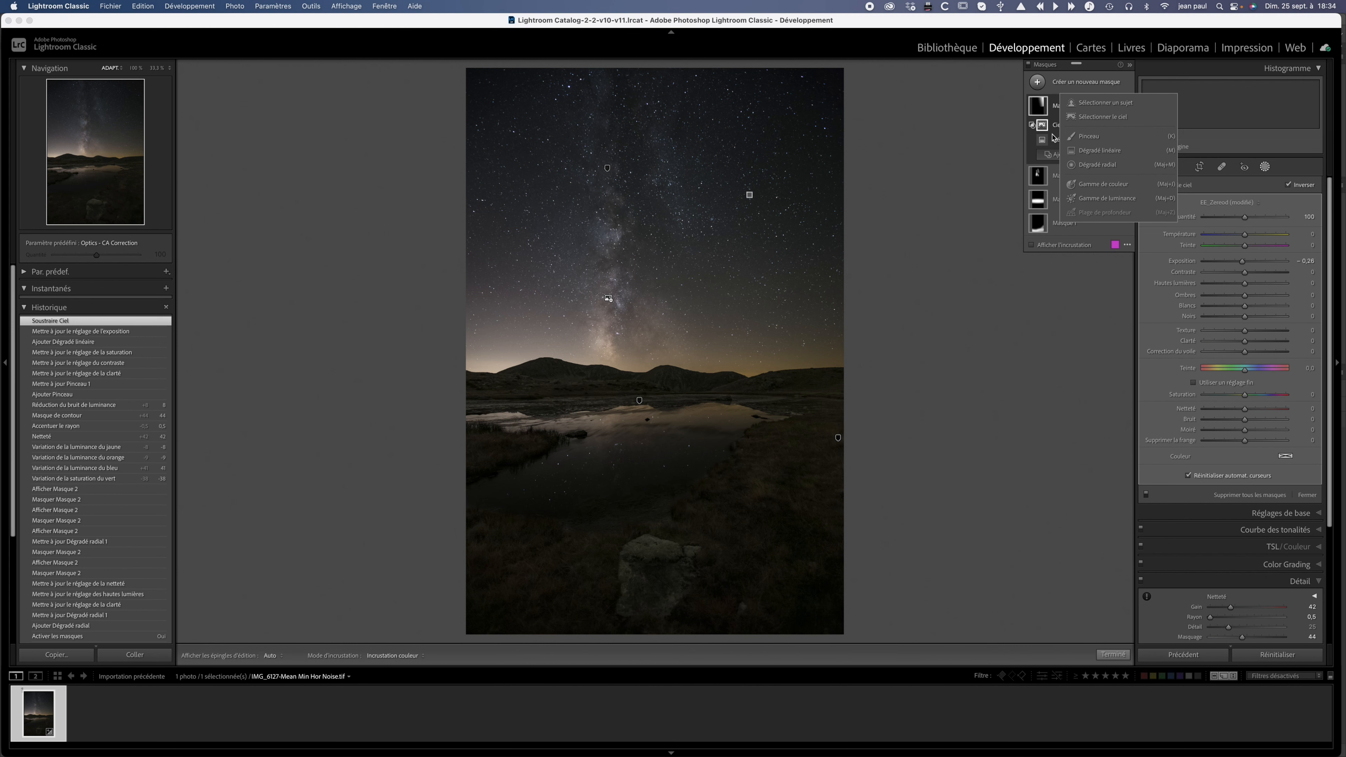
{"action": "left_click", "coordinate": [1099, 150]}
{"action": "left_click_drag", "start_coordinate": [327, 198], "coordinate": [522, 212]}
{"action": "left_click_drag", "start_coordinate": [1244, 261], "coordinate": [1239, 263]}
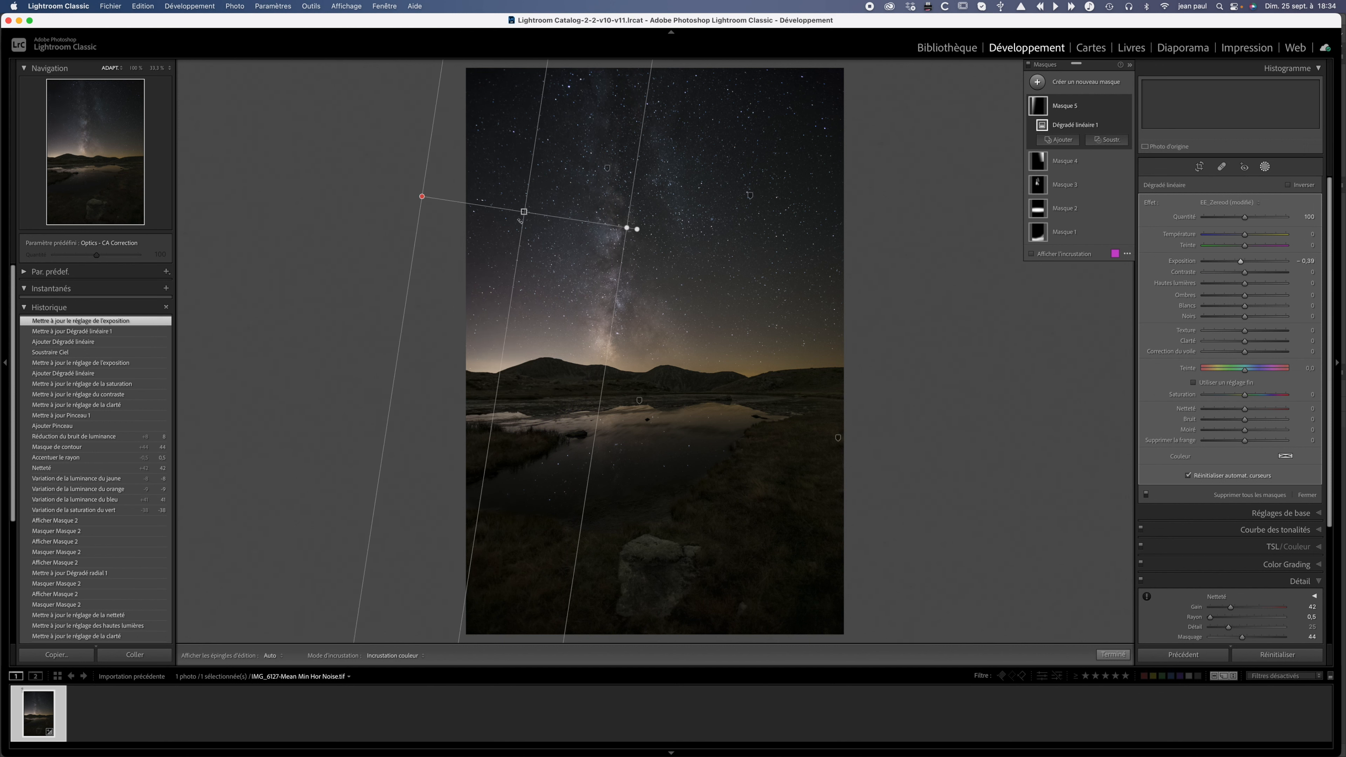
Intersect the left-hand gradient mask with a sky selection and finish masking.
{"action": "key", "text": "alt"}
{"action": "left_click", "coordinate": [1111, 145], "text": "alt"}
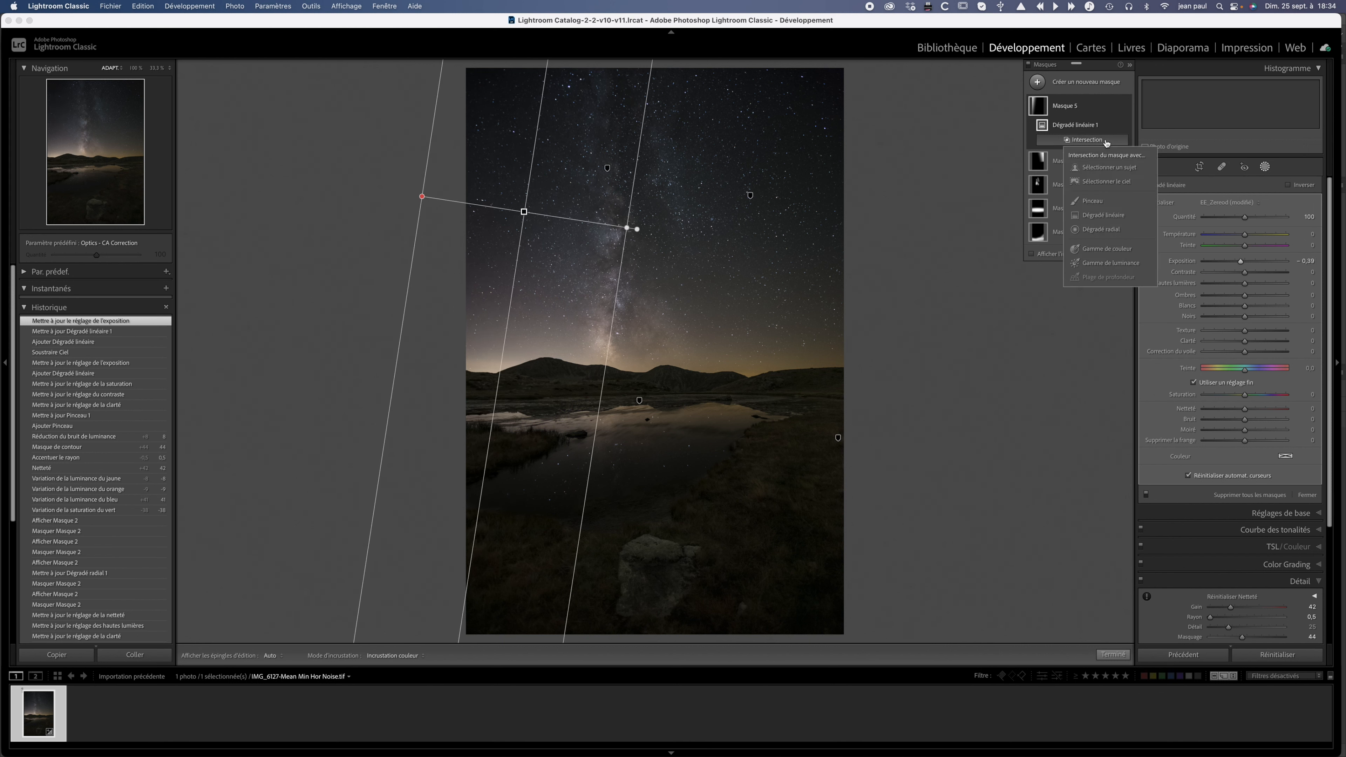
{"action": "left_click", "coordinate": [1099, 182]}
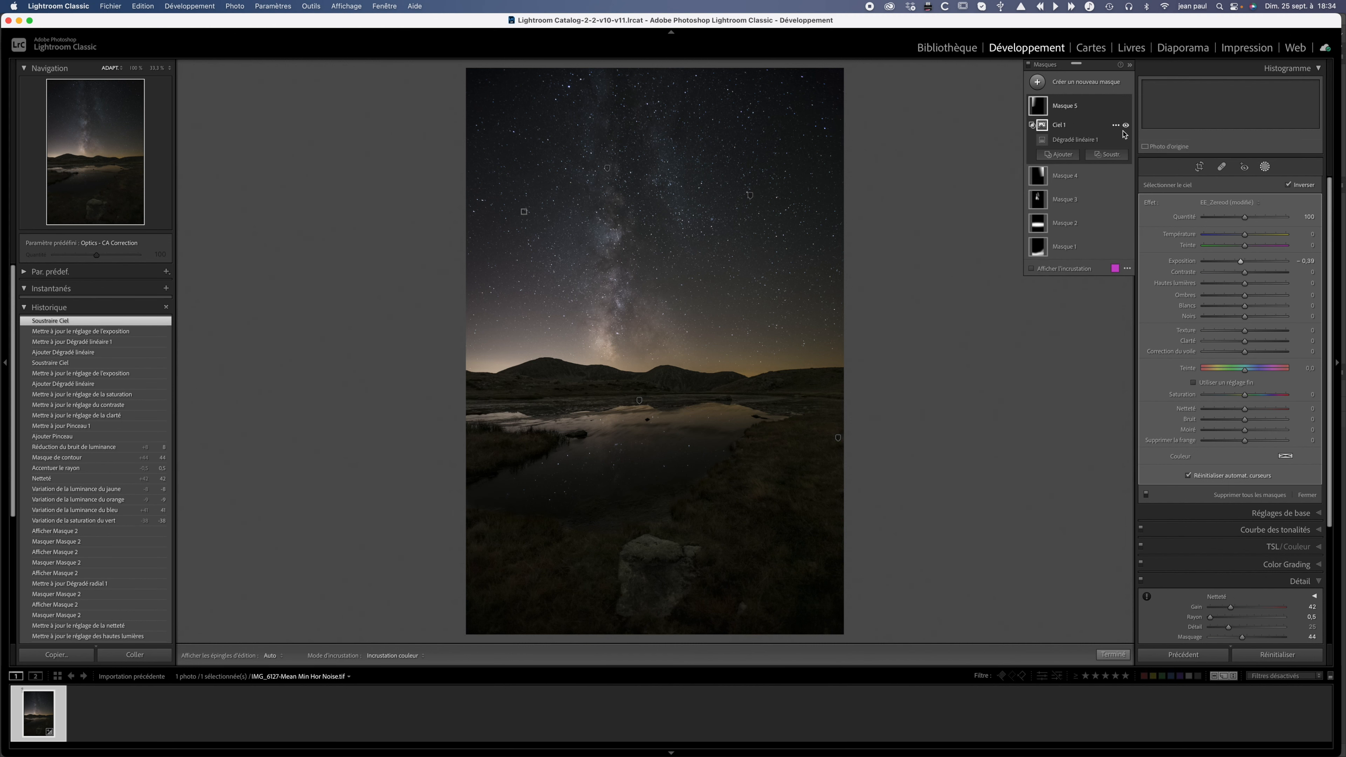
{"action": "left_click", "coordinate": [1130, 65]}
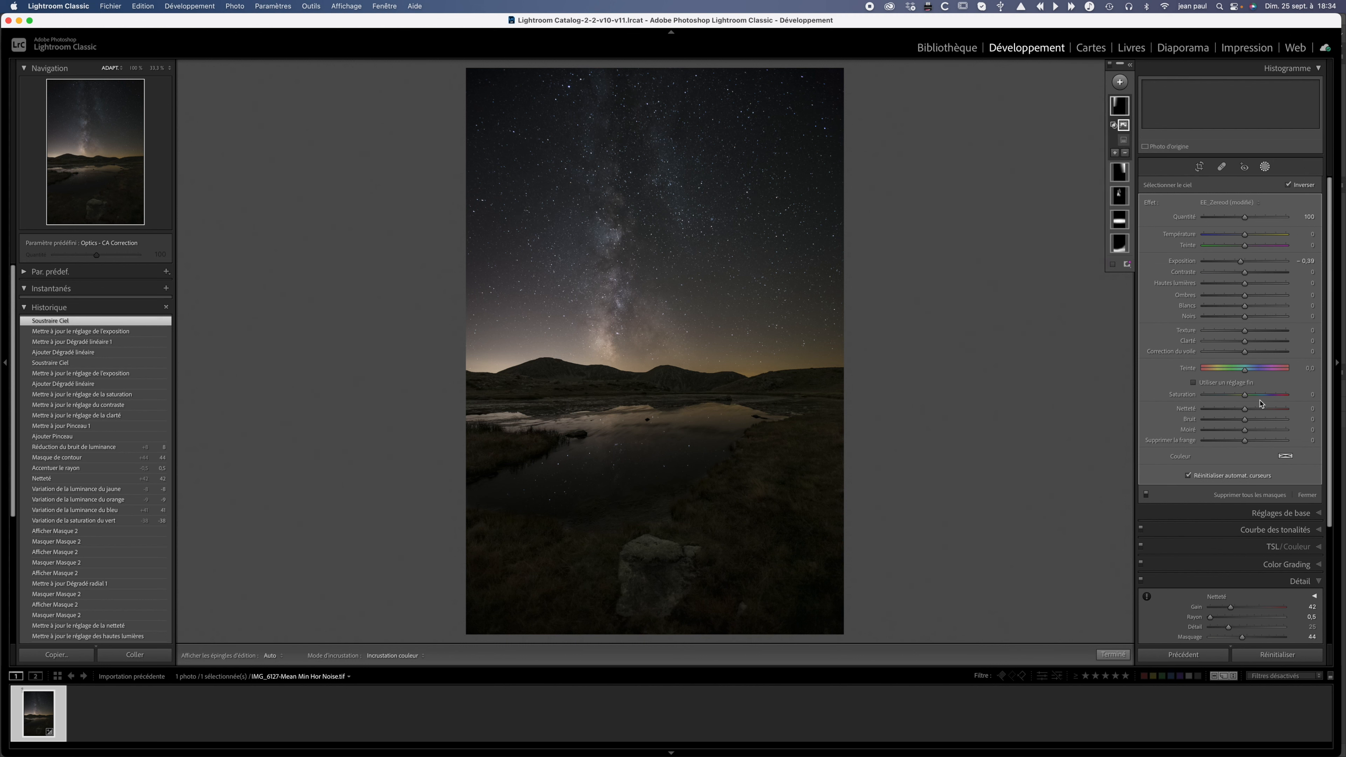
{"action": "left_click", "coordinate": [1306, 494]}
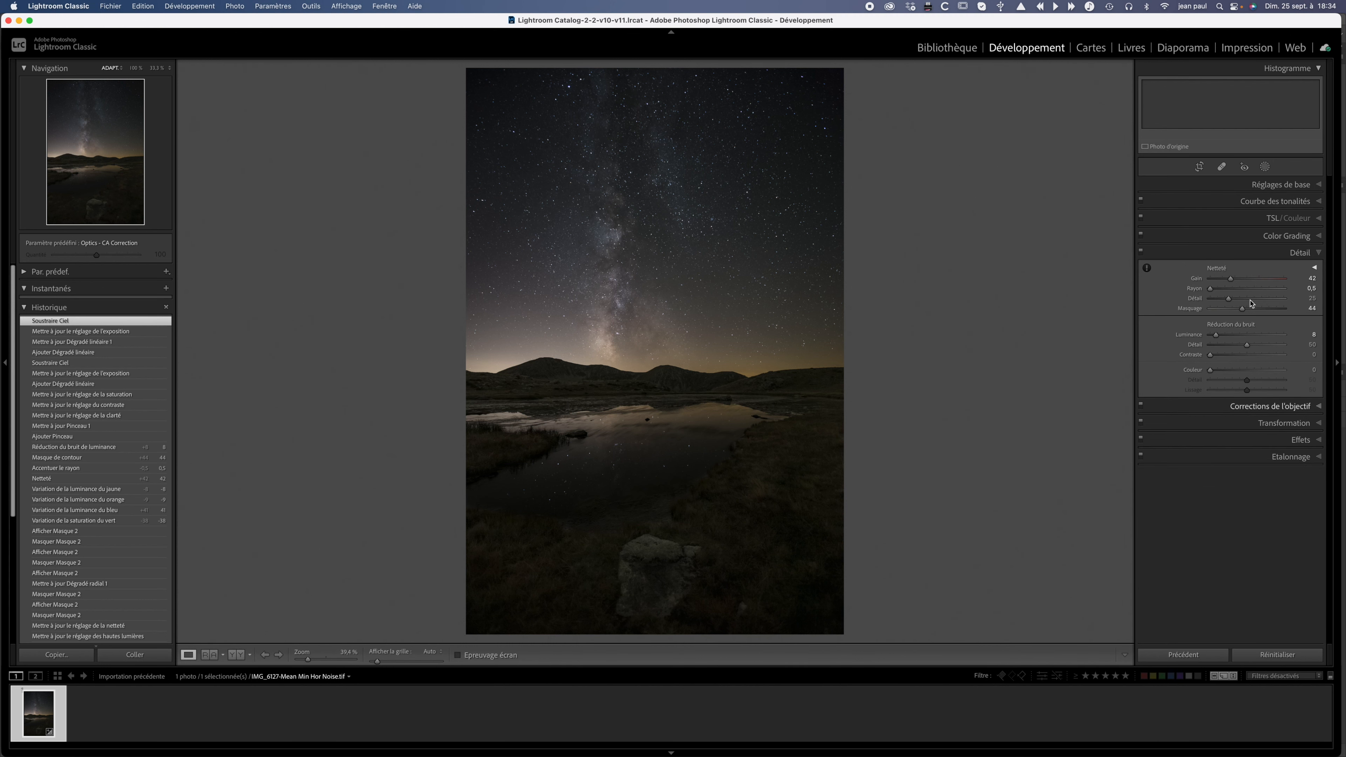
In the basic adjustments, set blacks to +6, contrast to -9 and temperature to -3.
{"action": "left_click", "coordinate": [1287, 185]}
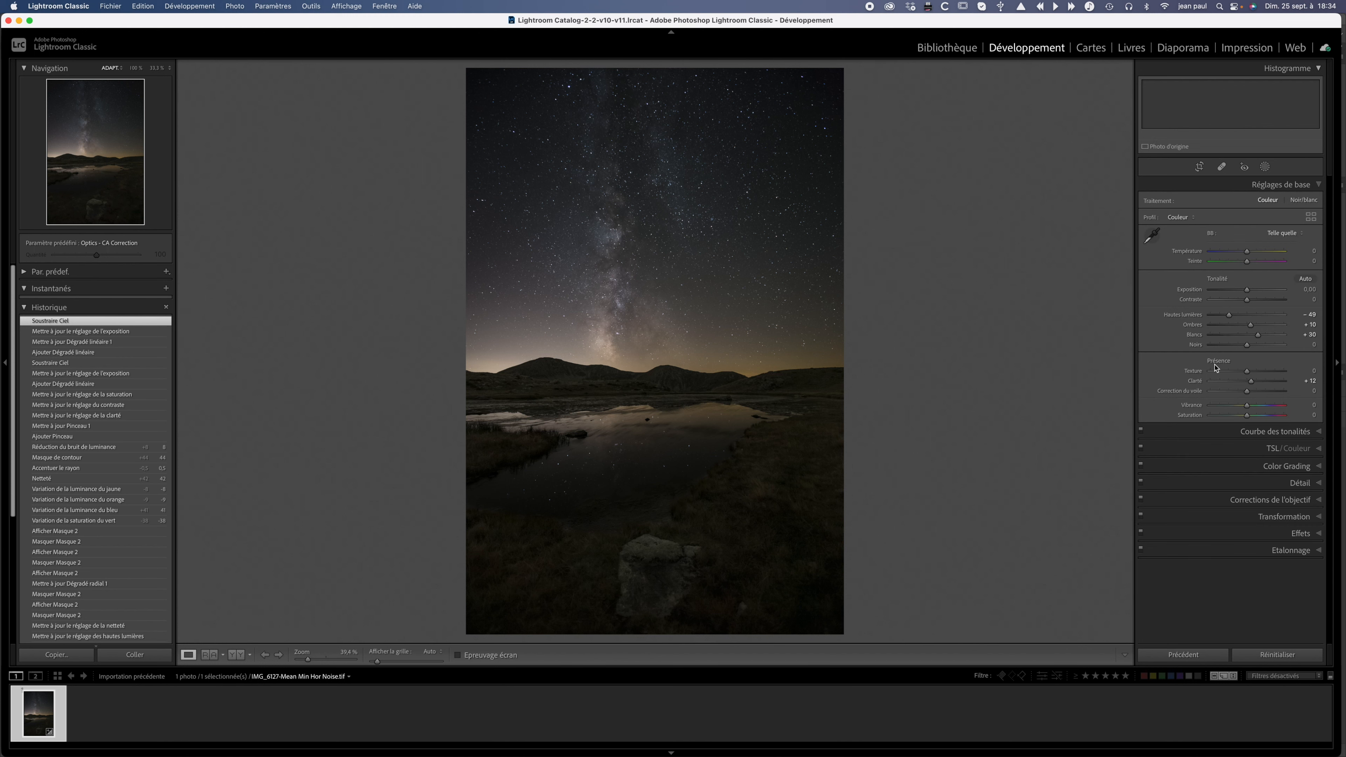
{"action": "left_click_drag", "start_coordinate": [1246, 343], "coordinate": [1248, 346]}
{"action": "left_click_drag", "start_coordinate": [1249, 347], "coordinate": [1249, 347]}
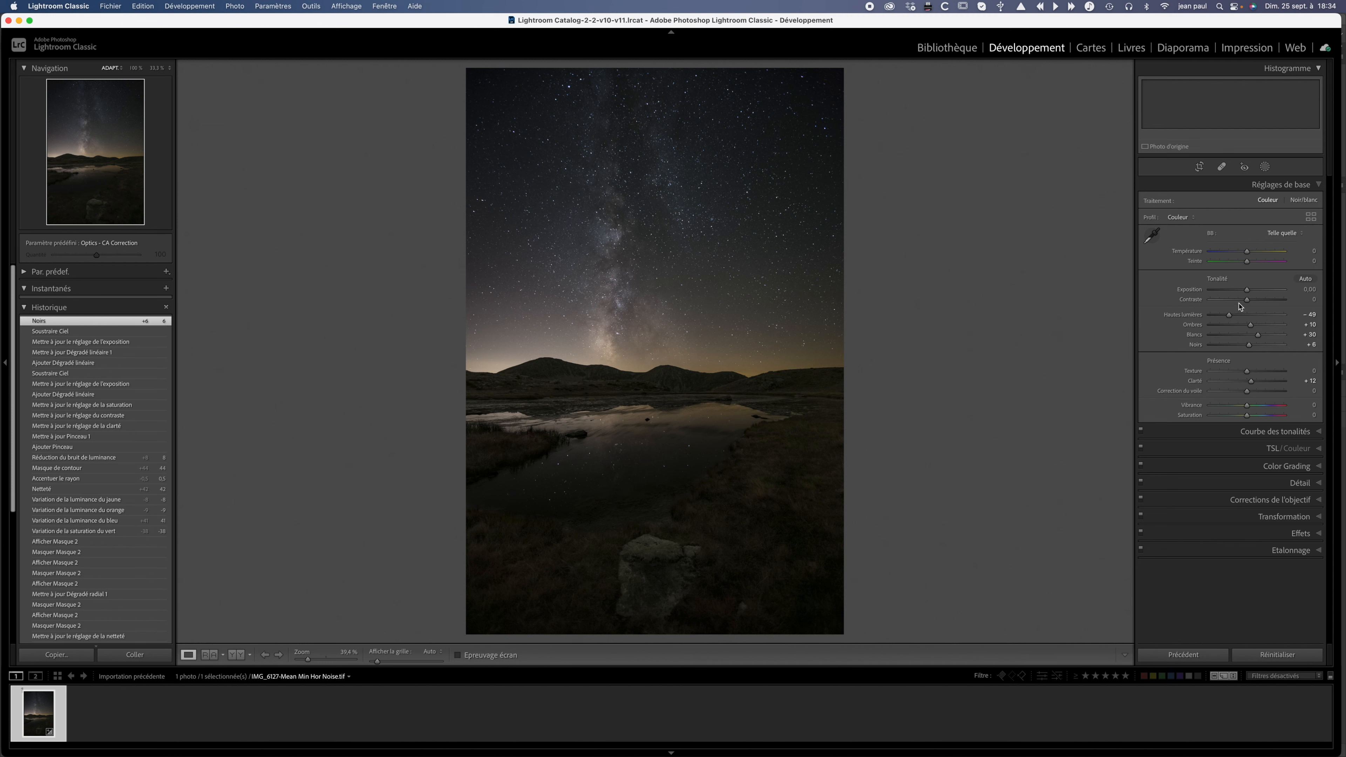
{"action": "left_click_drag", "start_coordinate": [1246, 301], "coordinate": [1244, 301]}
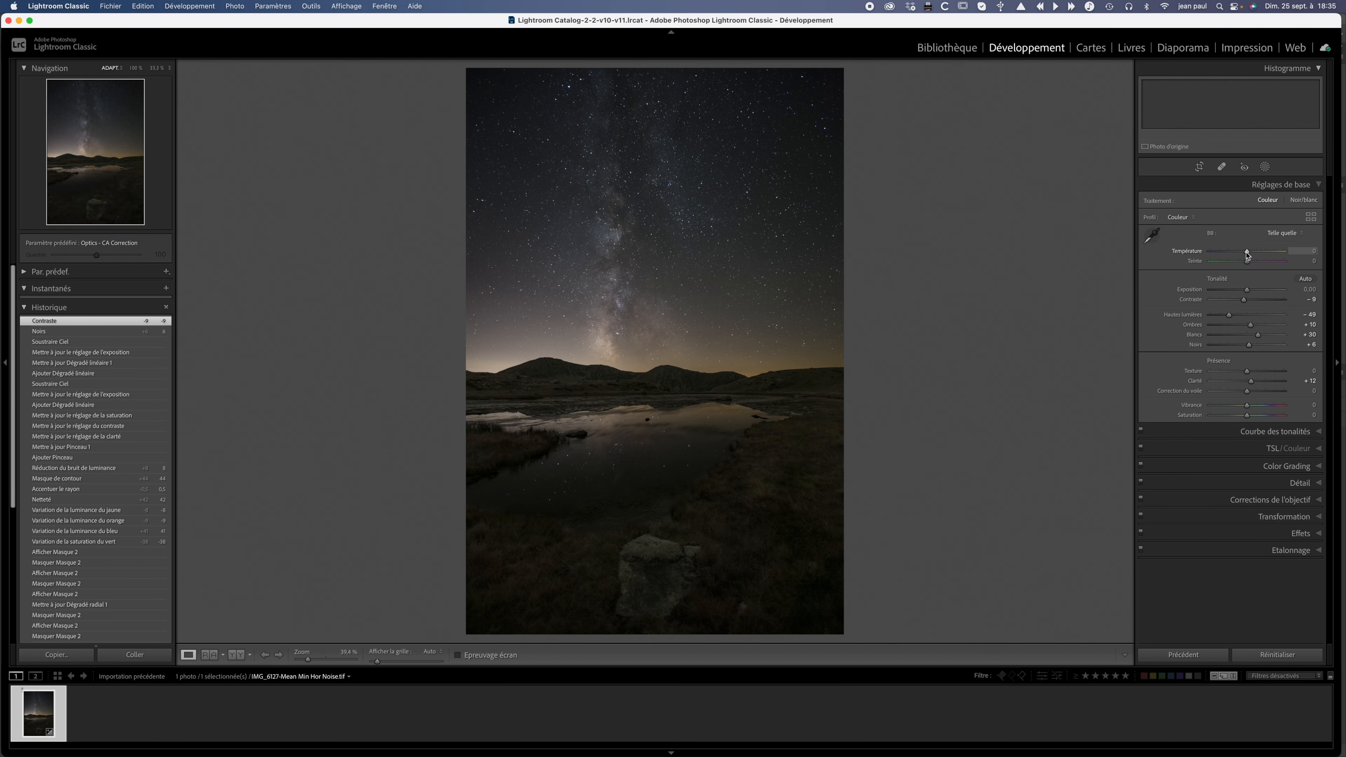
{"action": "left_click_drag", "start_coordinate": [1247, 255], "coordinate": [1246, 255]}
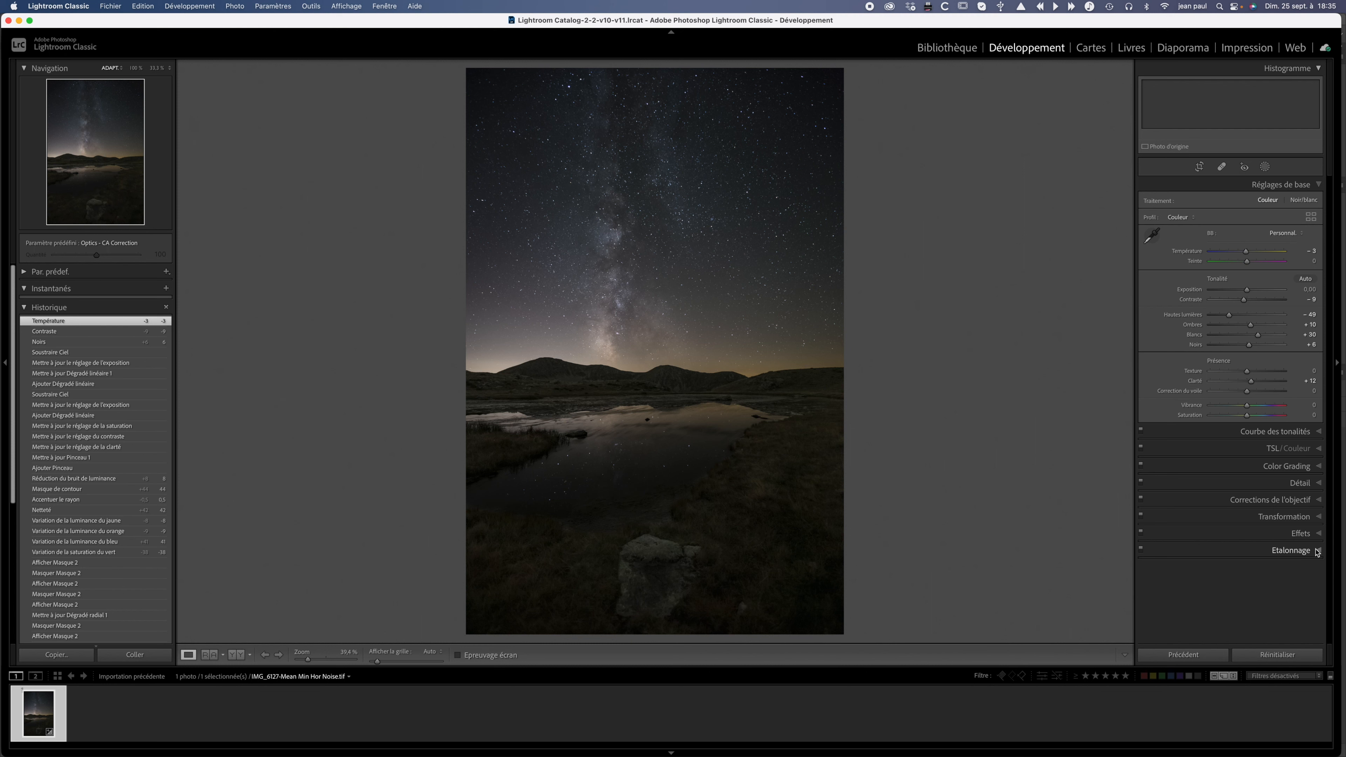
Apply a slight dark post-crop vignette and set the blue primary saturation in the calibration to +20.
{"action": "left_click", "coordinate": [1318, 536]}
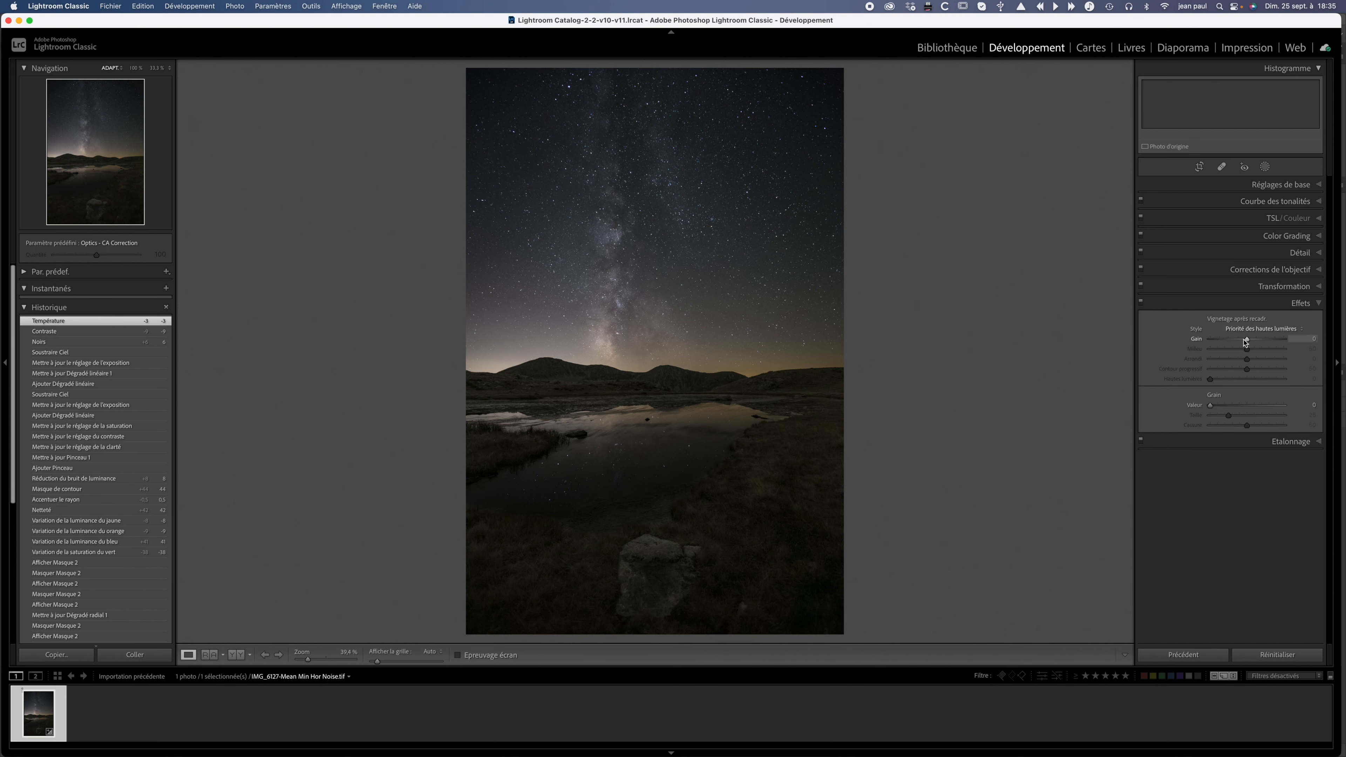
{"action": "left_click_drag", "start_coordinate": [1245, 339], "coordinate": [1246, 342]}
{"action": "left_click", "coordinate": [1300, 442]}
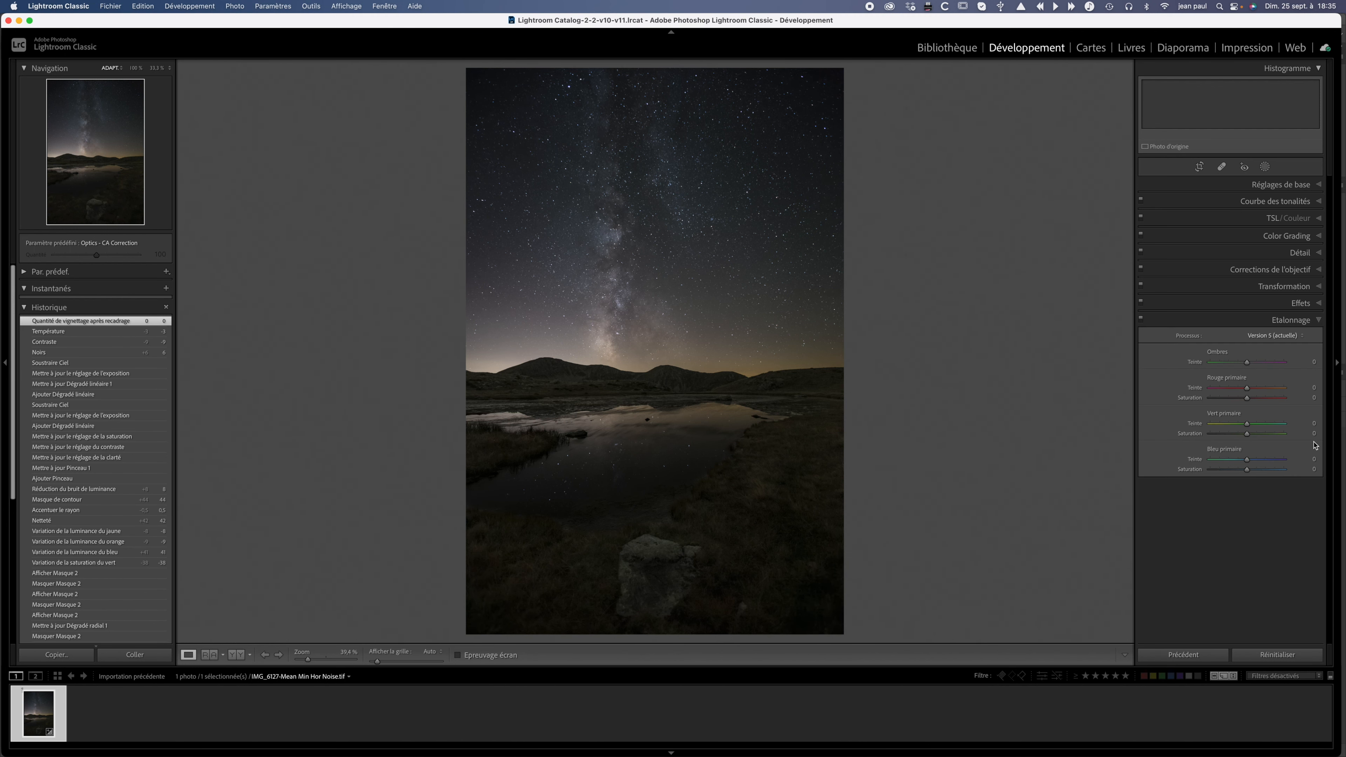
{"action": "mouse_move", "coordinate": [1247, 469]}
{"action": "left_mouse_down"}
{"action": "mouse_move", "coordinate": [1336, 473]}
{"action": "mouse_move", "coordinate": [1255, 473]}
{"action": "left_mouse_up"}
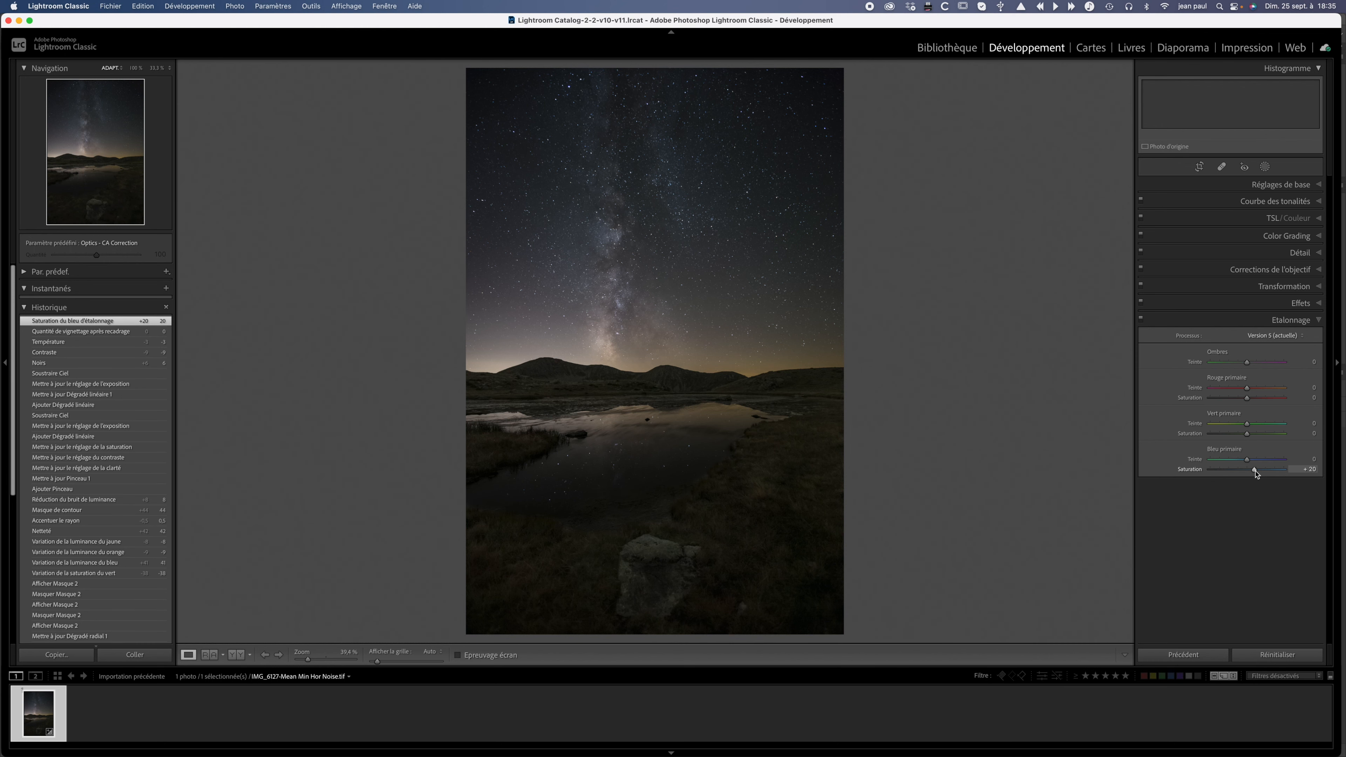